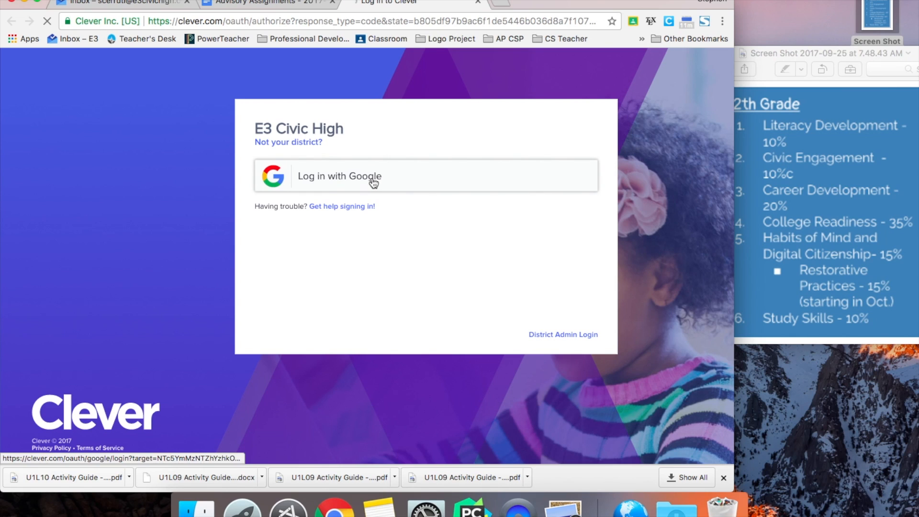
Step: Log in to Clever with Google and launch PowerSchool from the portal's Links section
{"action": "left_click", "coordinate": [375, 181]}
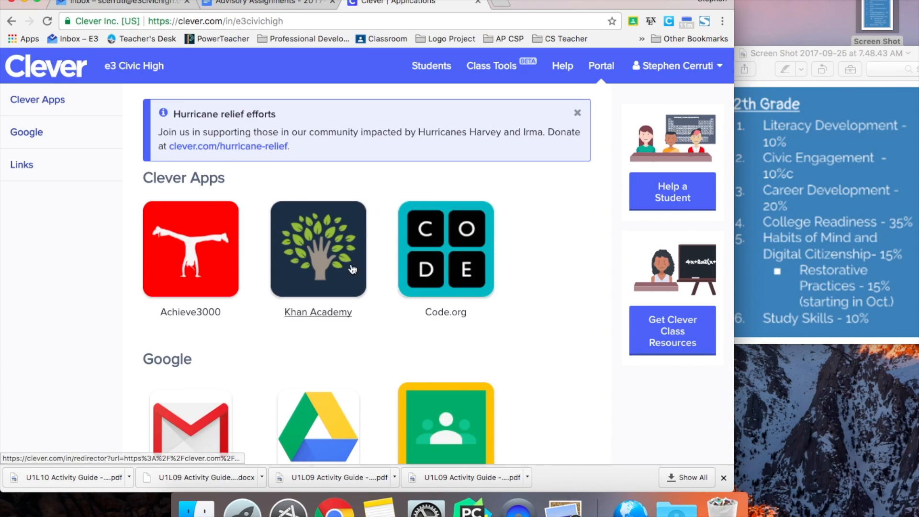
{"action": "scroll", "coordinate": [355, 268], "scroll_direction": "down", "scroll_amount": 3}
{"action": "scroll", "coordinate": [352, 279], "scroll_direction": "down", "scroll_amount": 9}
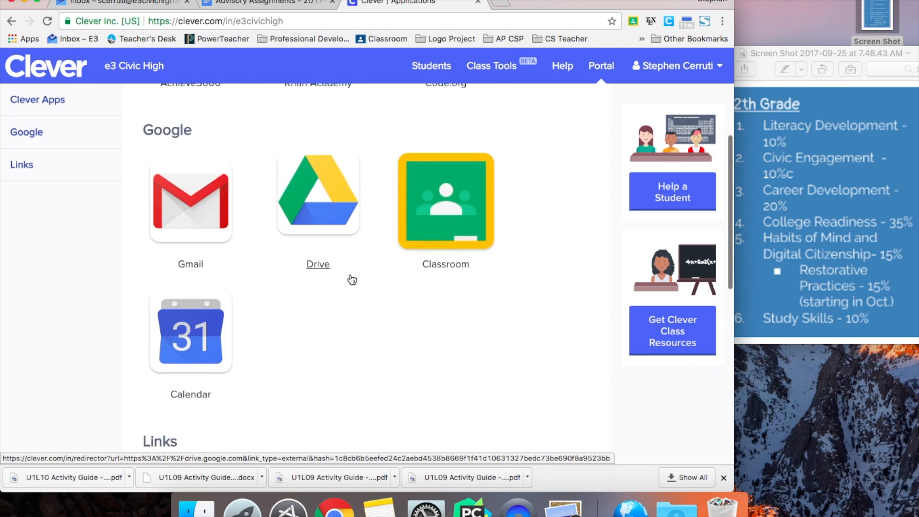
{"action": "left_click", "coordinate": [193, 307]}
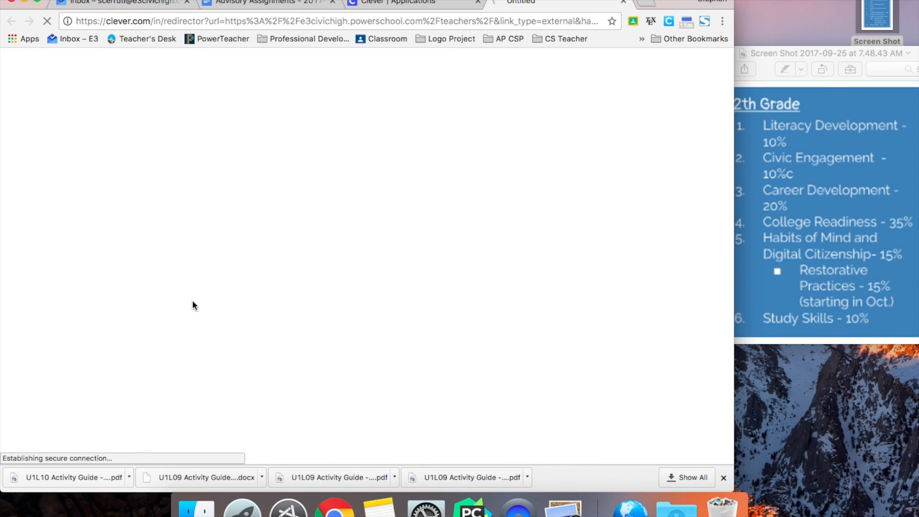
Step: Sign in to PowerSchool with the teacher's username and password
{"action": "key", "text": "Tab"}
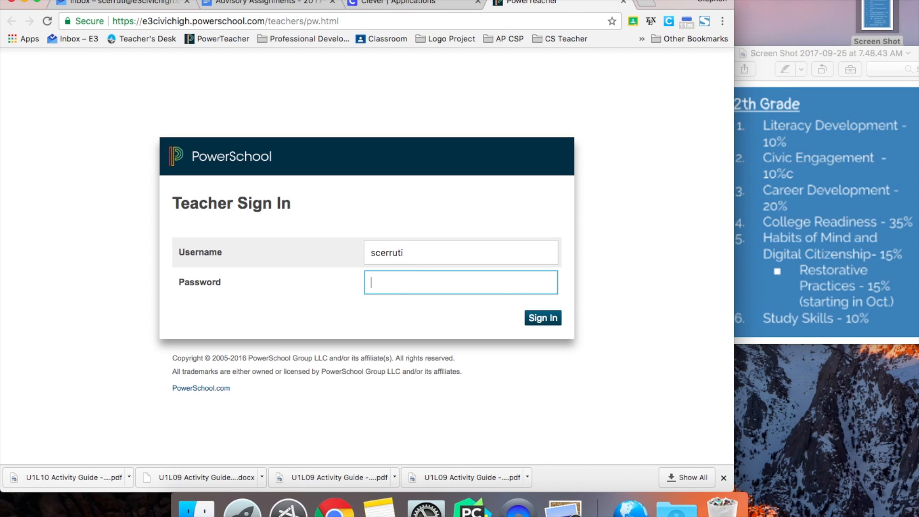
{"action": "type", "text": "••••••••••••••"}
{"action": "key", "text": "Return"}
Step: Re-enter the teacher credentials, open PowerTeacher Pro, and bring up the Create menu
{"action": "key", "text": "Tab"}
{"action": "type", "text": "•••••••••••••••••••••••••••••••"}
{"action": "key", "text": "Return"}
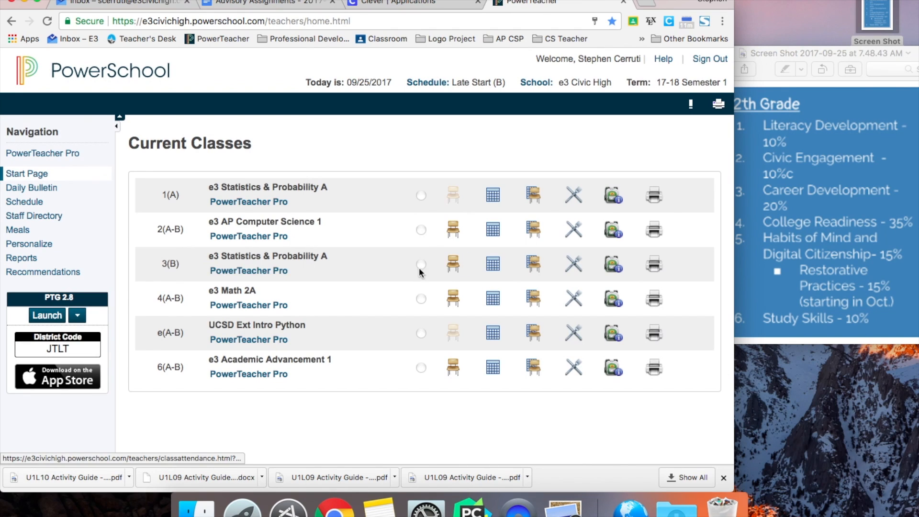
{"action": "left_click", "coordinate": [66, 154]}
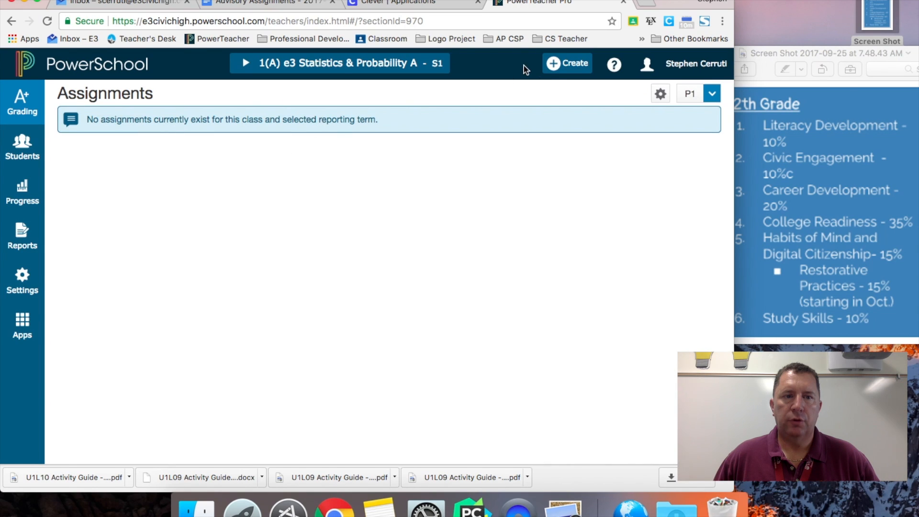
{"action": "left_click", "coordinate": [567, 64]}
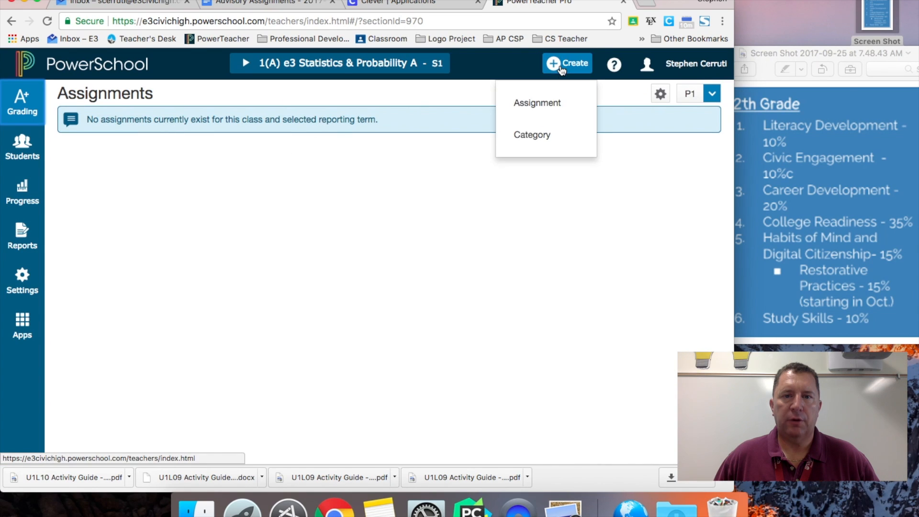
Step: Start a new category limited to Academic Advancement 1 and Academic Advancement 2
{"action": "left_click", "coordinate": [532, 136]}
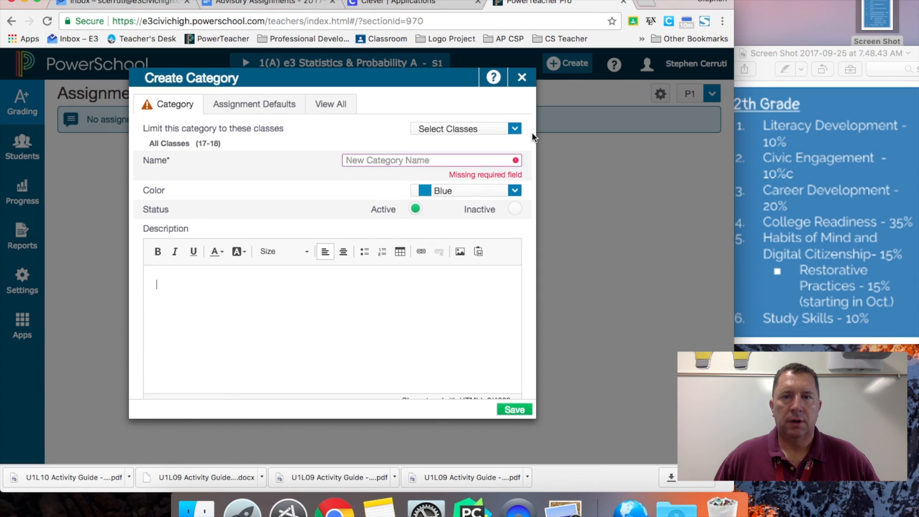
{"action": "left_click", "coordinate": [483, 129]}
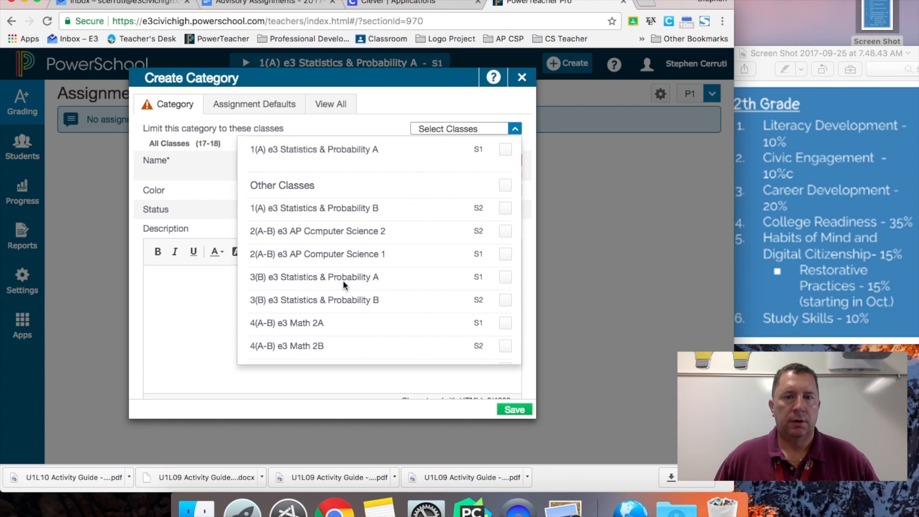
{"action": "scroll", "coordinate": [343, 282], "scroll_direction": "down", "scroll_amount": 5}
{"action": "left_click", "coordinate": [332, 297]}
{"action": "left_click", "coordinate": [507, 323]}
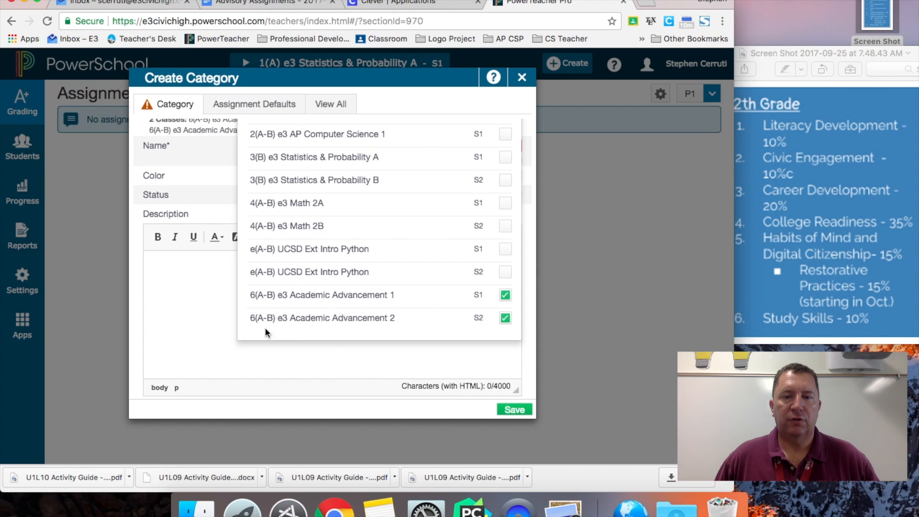
{"action": "left_click", "coordinate": [194, 166]}
Step: Name the category Literacy Development, set its default score type to Percent, and save
{"action": "left_click", "coordinate": [383, 140]}
{"action": "type", "text": "K"}
{"action": "key", "text": "BackSpace"}
{"action": "type", "text": "Literacy Devel"}
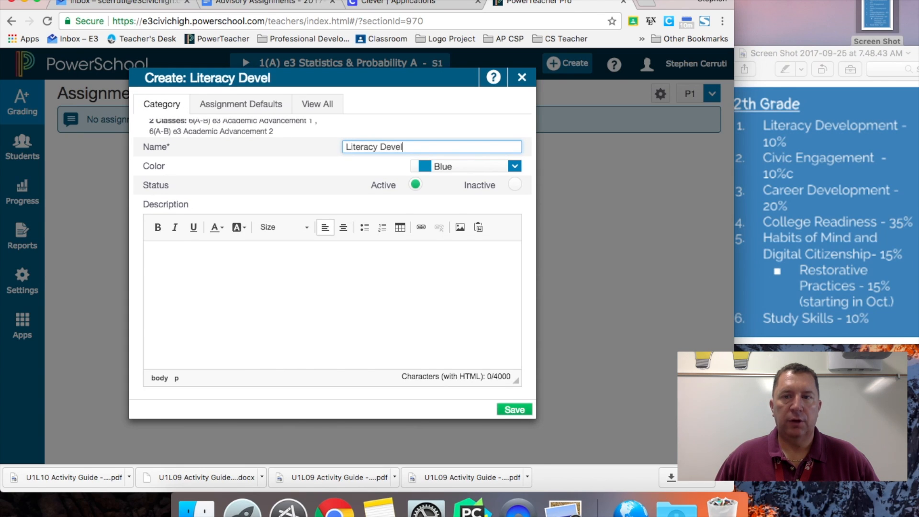
{"action": "type", "text": "opment"}
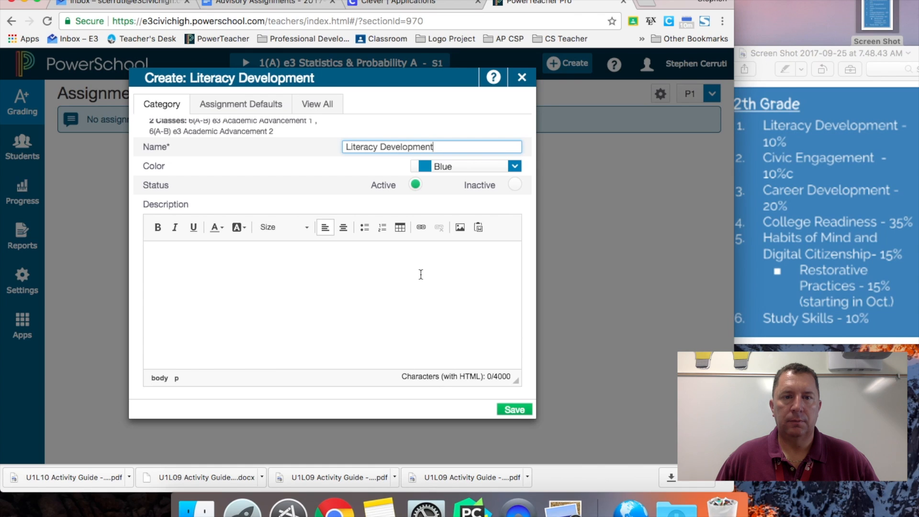
{"action": "left_click", "coordinate": [262, 110]}
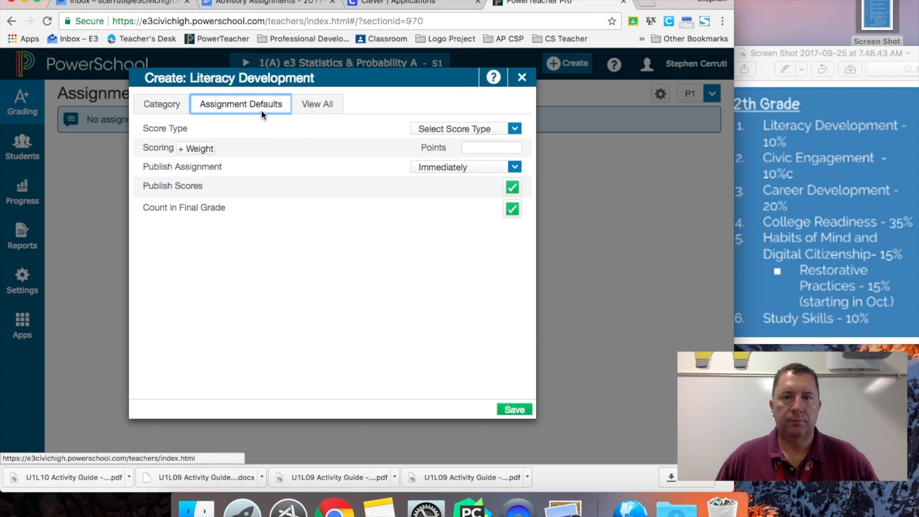
{"action": "left_click", "coordinate": [420, 130]}
{"action": "left_click", "coordinate": [444, 185]}
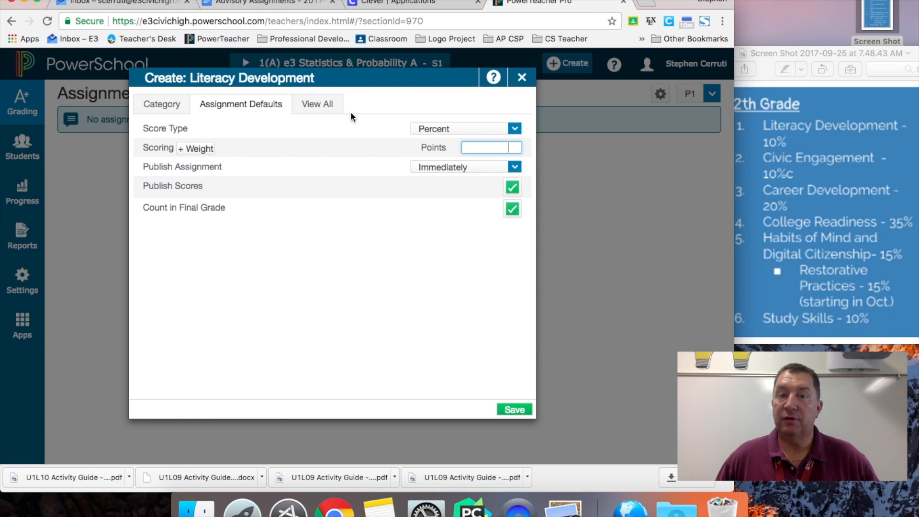
{"action": "left_click", "coordinate": [326, 113]}
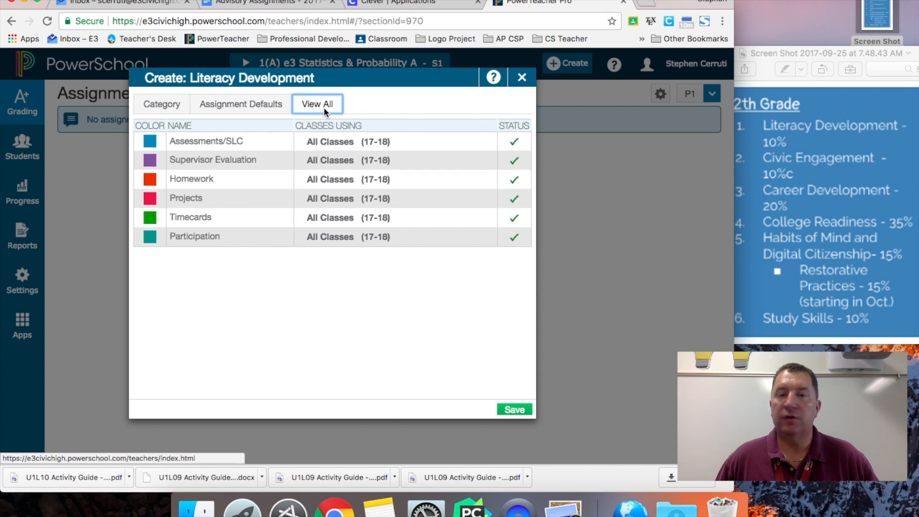
{"action": "left_click", "coordinate": [171, 108]}
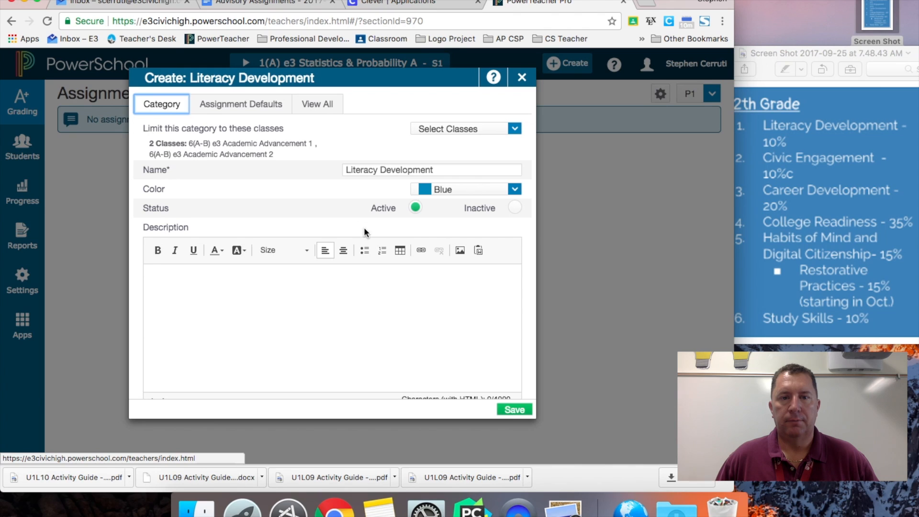
{"action": "left_click", "coordinate": [513, 411]}
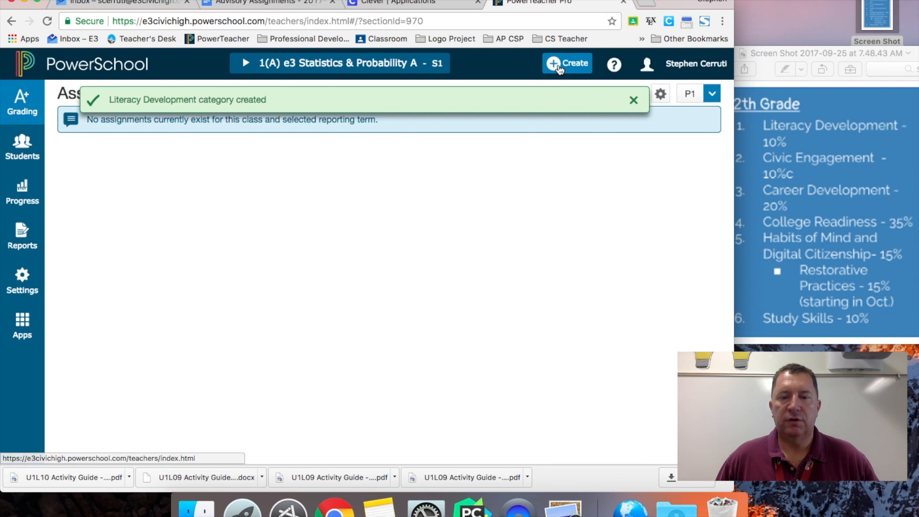
Step: Create a Civic Engagement category for Academic Advancement 1 and 2
{"action": "left_click", "coordinate": [559, 69]}
{"action": "left_click", "coordinate": [538, 133]}
{"action": "left_click", "coordinate": [502, 128]}
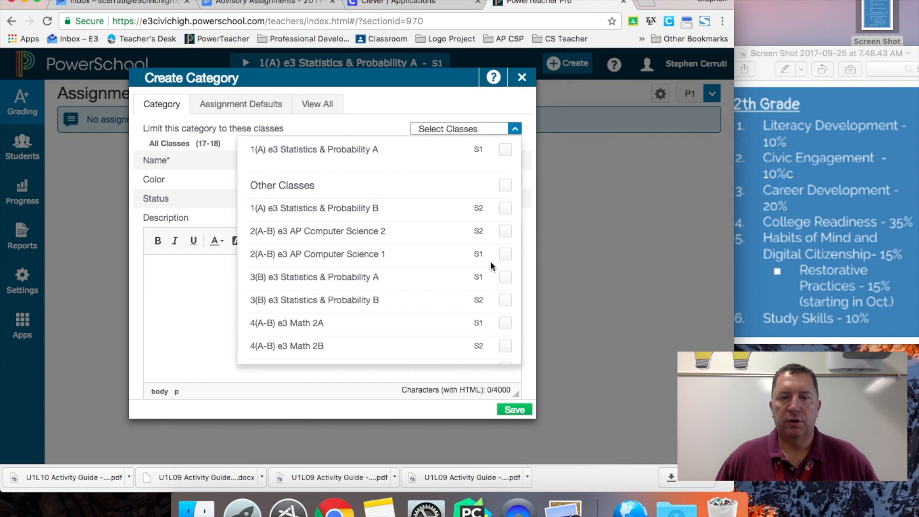
{"action": "scroll", "coordinate": [504, 316], "scroll_direction": "down", "scroll_amount": 5}
{"action": "left_click", "coordinate": [505, 304]}
{"action": "left_click", "coordinate": [505, 325]}
{"action": "scroll", "coordinate": [504, 325], "scroll_direction": "up", "scroll_amount": 5}
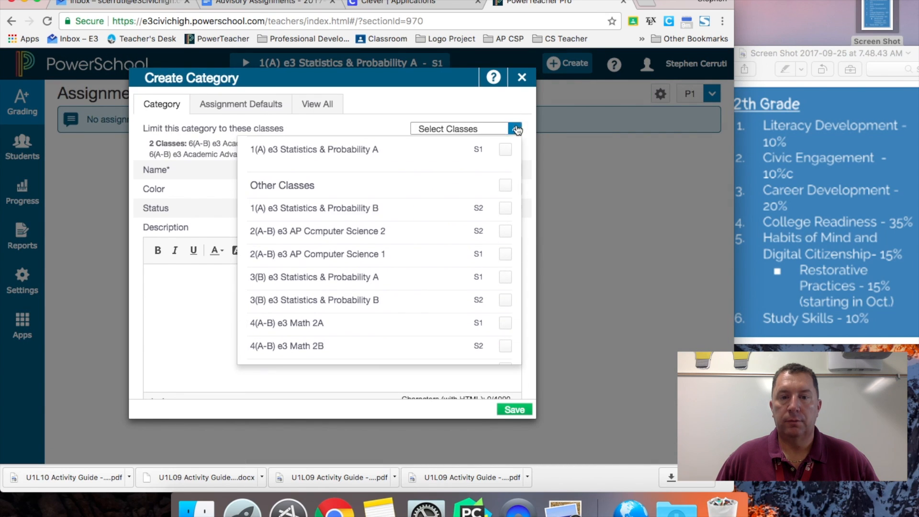
{"action": "left_click", "coordinate": [514, 128]}
{"action": "left_click", "coordinate": [433, 171]}
{"action": "type", "text": "Civic En"}
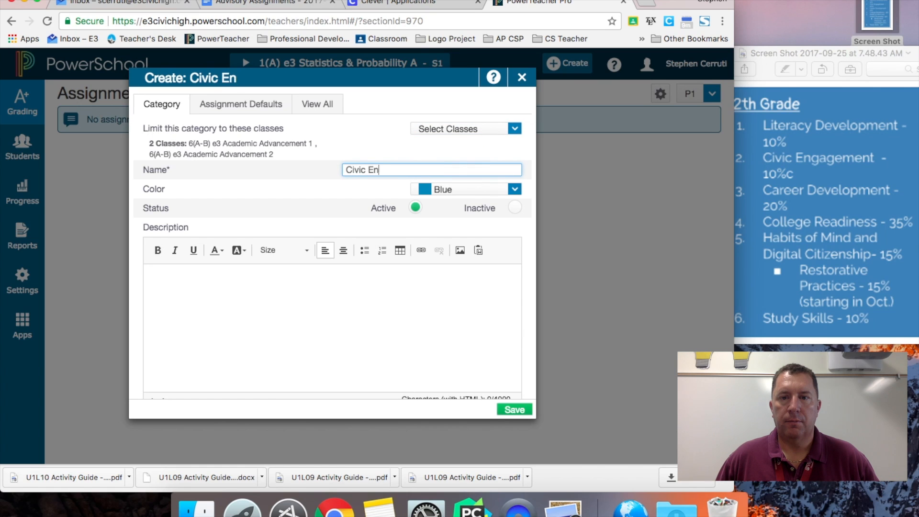
{"action": "type", "text": "gagement"}
{"action": "left_click", "coordinate": [514, 409]}
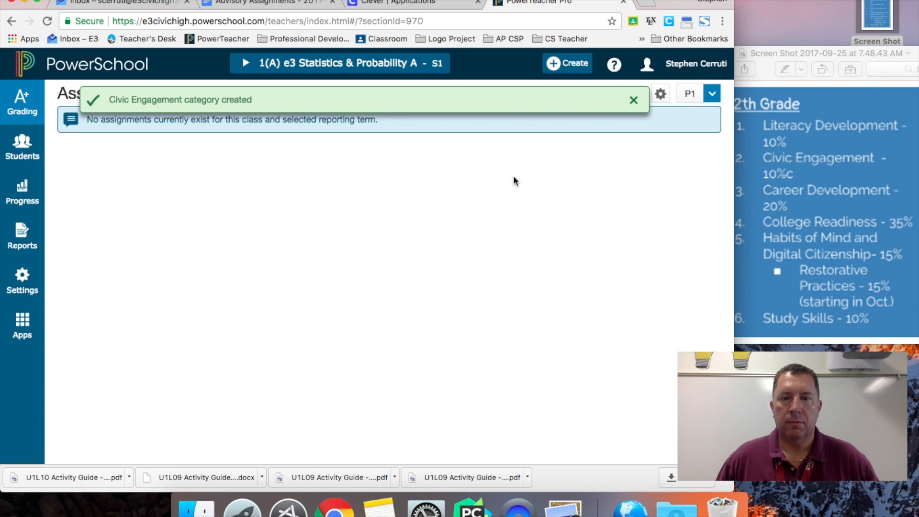
Step: Create a green Career Development category for Academic Advancement 1 and 2
{"action": "left_click", "coordinate": [591, 61]}
{"action": "left_click", "coordinate": [533, 135]}
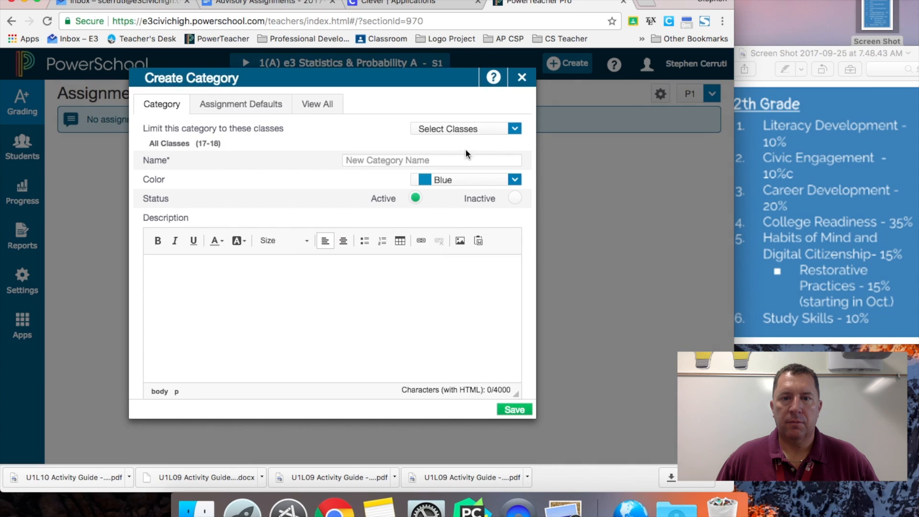
{"action": "type", "text": "Career Development"}
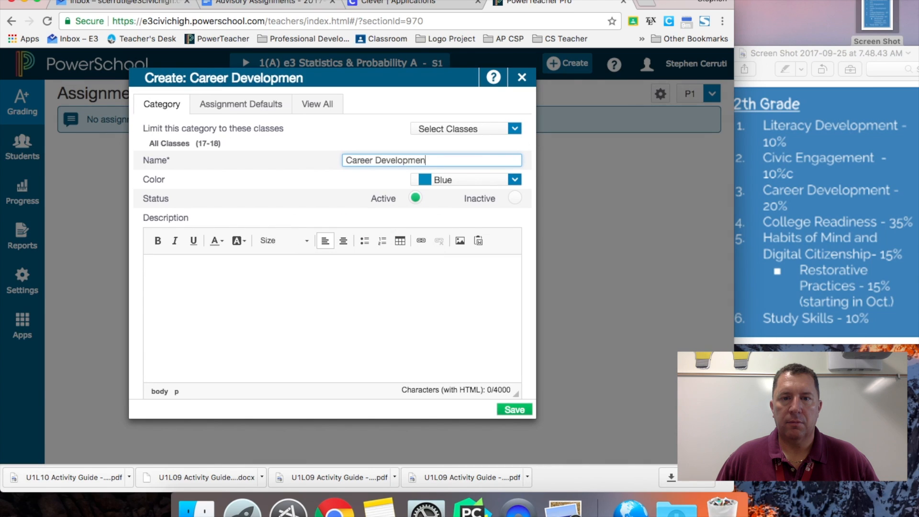
{"action": "left_click", "coordinate": [514, 130]}
{"action": "scroll", "coordinate": [507, 234], "scroll_direction": "down", "scroll_amount": 5}
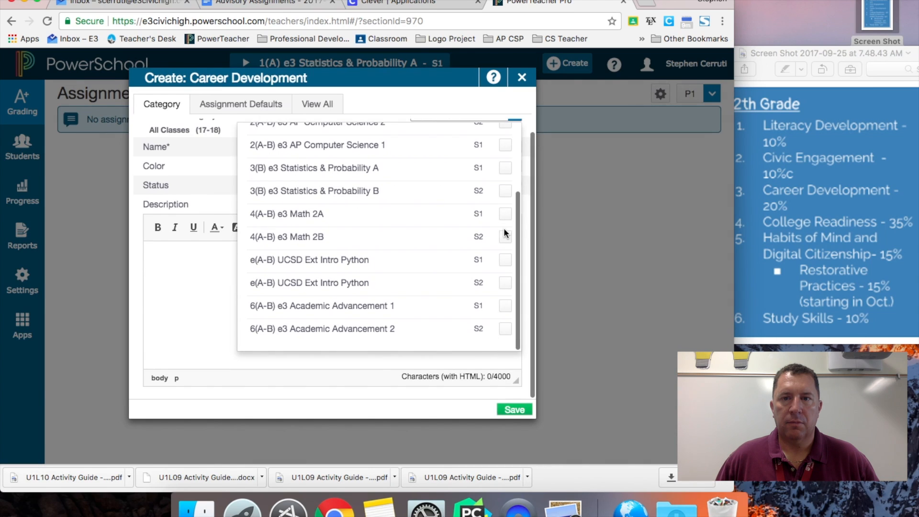
{"action": "left_click", "coordinate": [505, 305]}
{"action": "left_click", "coordinate": [504, 329]}
{"action": "scroll", "coordinate": [502, 239], "scroll_direction": "up", "scroll_amount": 5}
{"action": "left_click", "coordinate": [515, 128]}
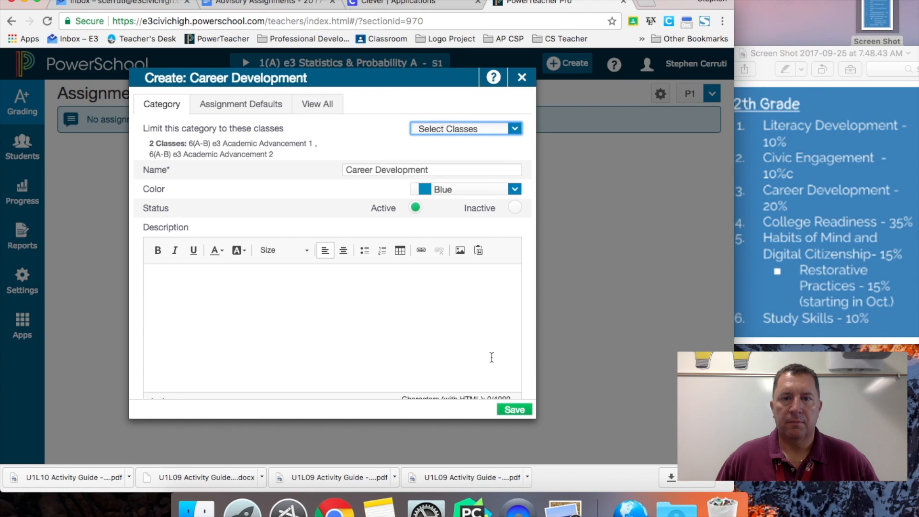
{"action": "left_click", "coordinate": [514, 189]}
{"action": "left_click", "coordinate": [488, 230]}
{"action": "left_click", "coordinate": [515, 189]}
{"action": "left_click", "coordinate": [457, 245]}
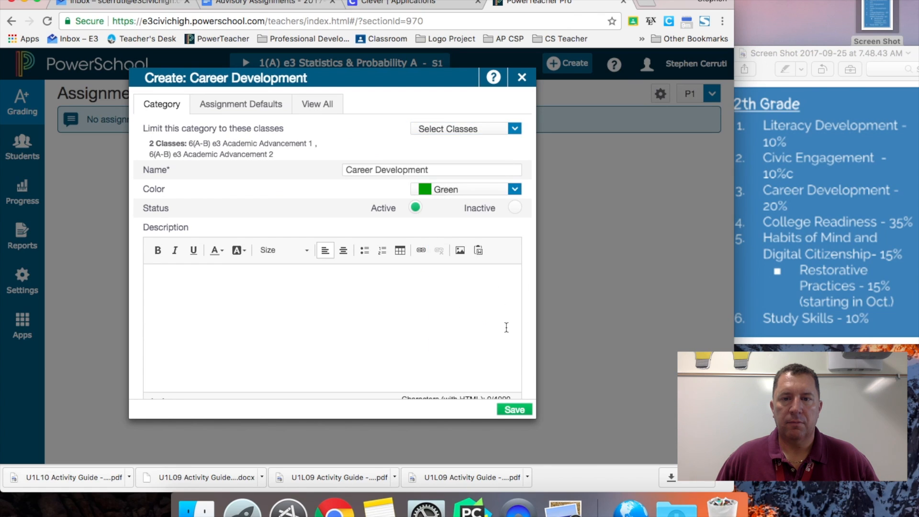
{"action": "left_click", "coordinate": [515, 409]}
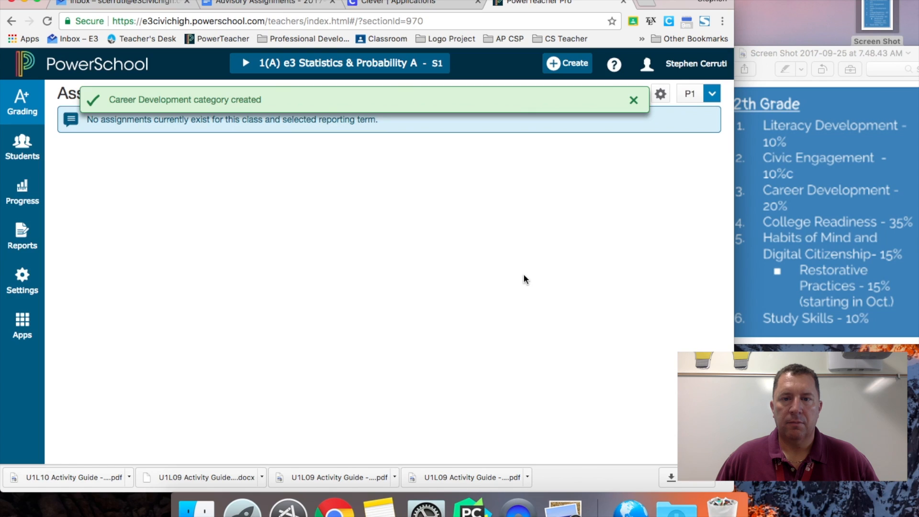
Step: Create a red College Readiness category for Academic Advancement 1 and 2
{"action": "left_click", "coordinate": [567, 63]}
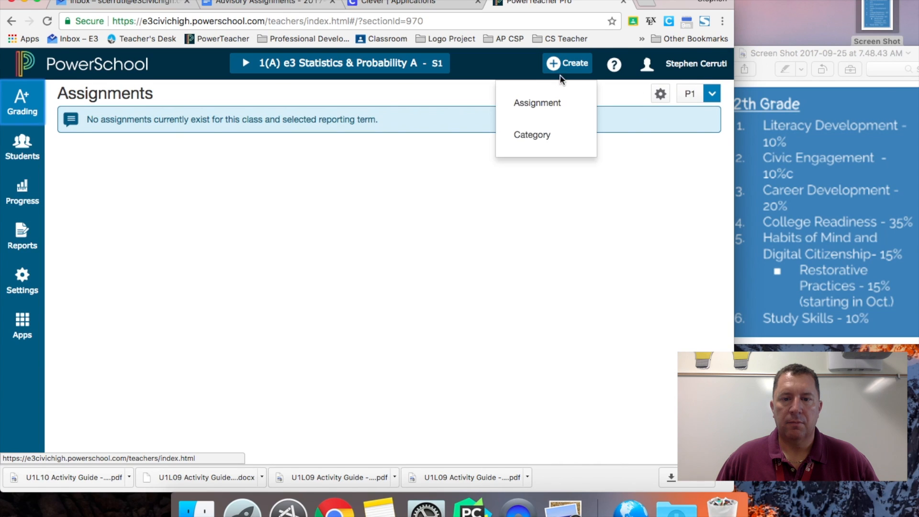
{"action": "left_click", "coordinate": [536, 137]}
{"action": "left_click", "coordinate": [489, 132]}
{"action": "scroll", "coordinate": [464, 239], "scroll_direction": "down", "scroll_amount": 5}
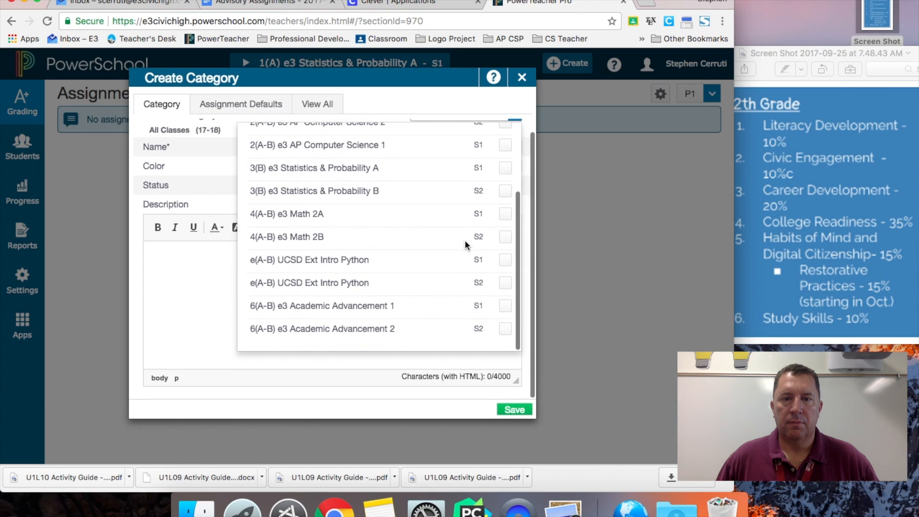
{"action": "left_click", "coordinate": [505, 328]}
{"action": "left_click", "coordinate": [505, 306]}
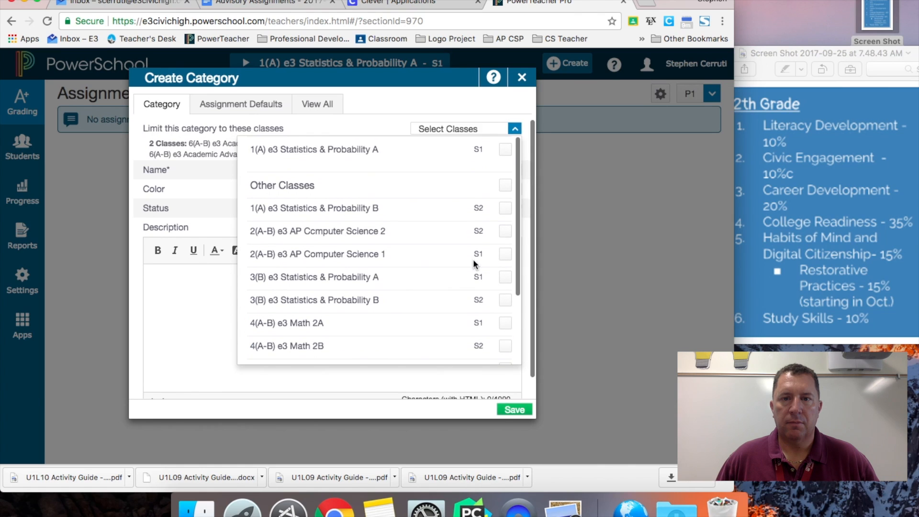
{"action": "left_click", "coordinate": [513, 127]}
{"action": "left_click", "coordinate": [456, 170]}
{"action": "type", "text": "Colle"}
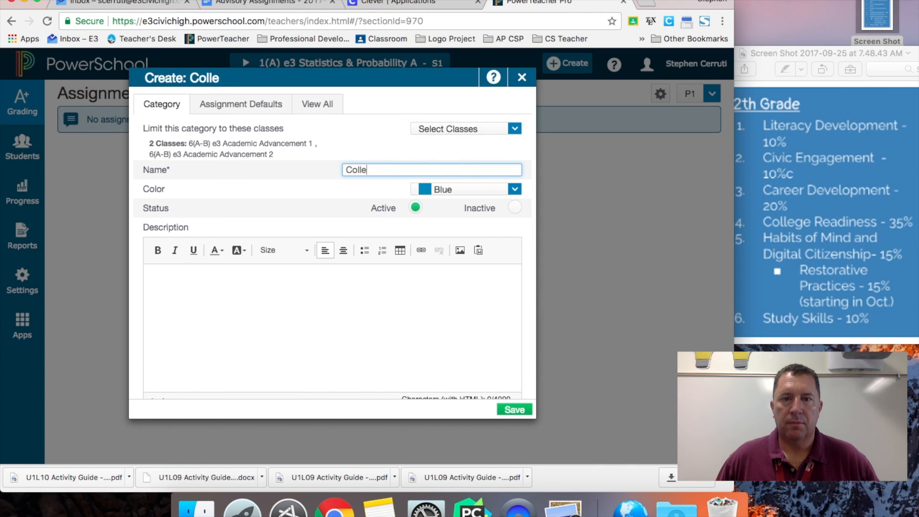
{"action": "type", "text": "ge Readiness"}
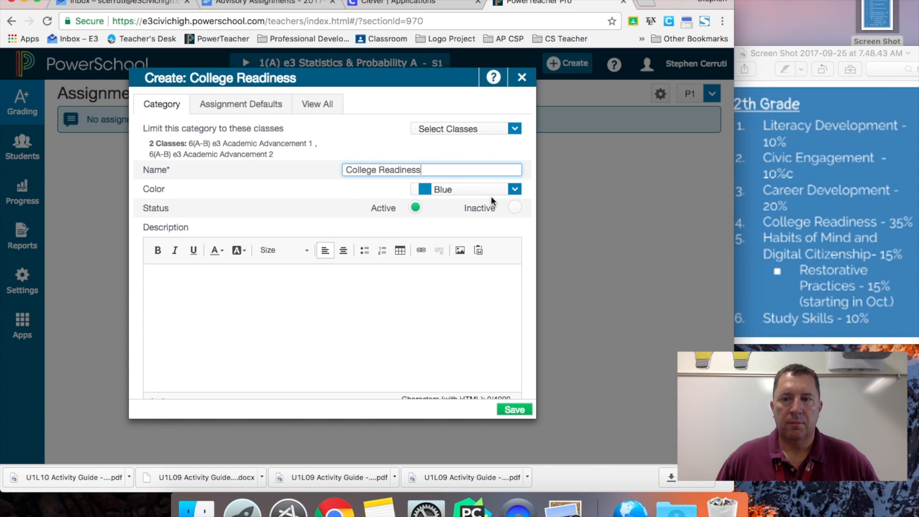
{"action": "left_click", "coordinate": [491, 191]}
{"action": "left_click", "coordinate": [462, 268]}
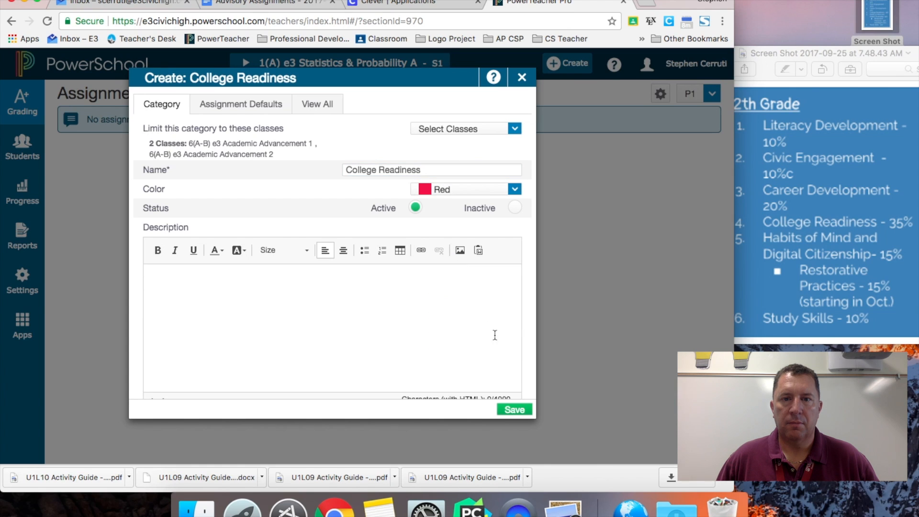
{"action": "left_click", "coordinate": [514, 410]}
Step: Create an orange Habits of Mind/Digital Citizen category for Academic Advancement 1 and 2
{"action": "left_click", "coordinate": [567, 63]}
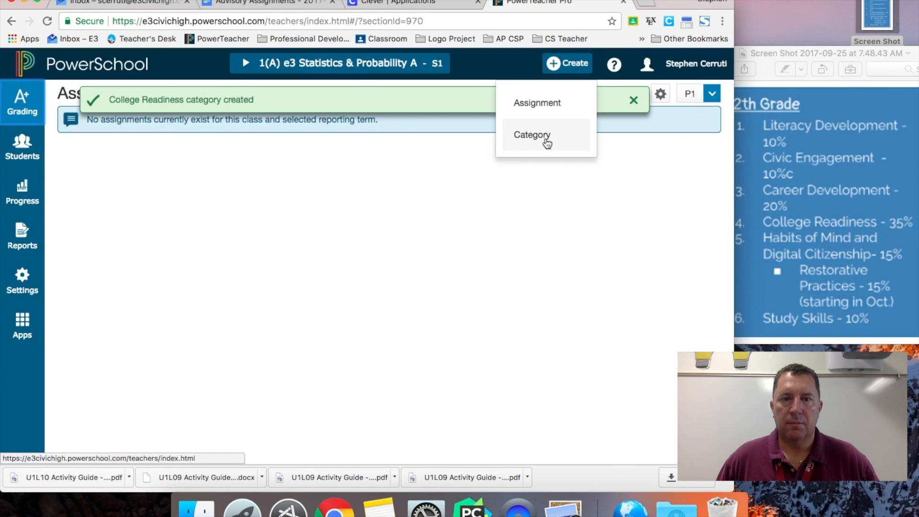
{"action": "left_click", "coordinate": [546, 143]}
{"action": "left_click", "coordinate": [512, 130]}
{"action": "scroll", "coordinate": [487, 285], "scroll_direction": "down", "scroll_amount": 3}
{"action": "left_click", "coordinate": [504, 305]}
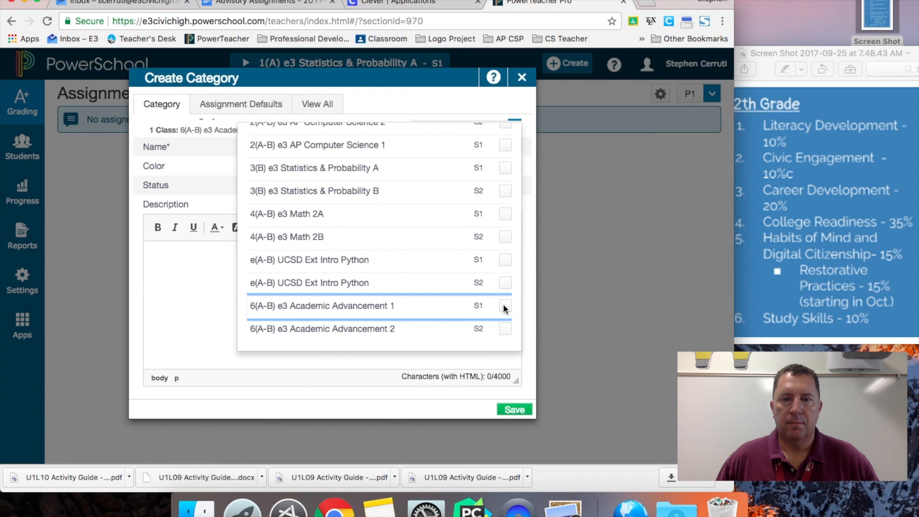
{"action": "left_click", "coordinate": [505, 329]}
{"action": "left_click", "coordinate": [484, 355]}
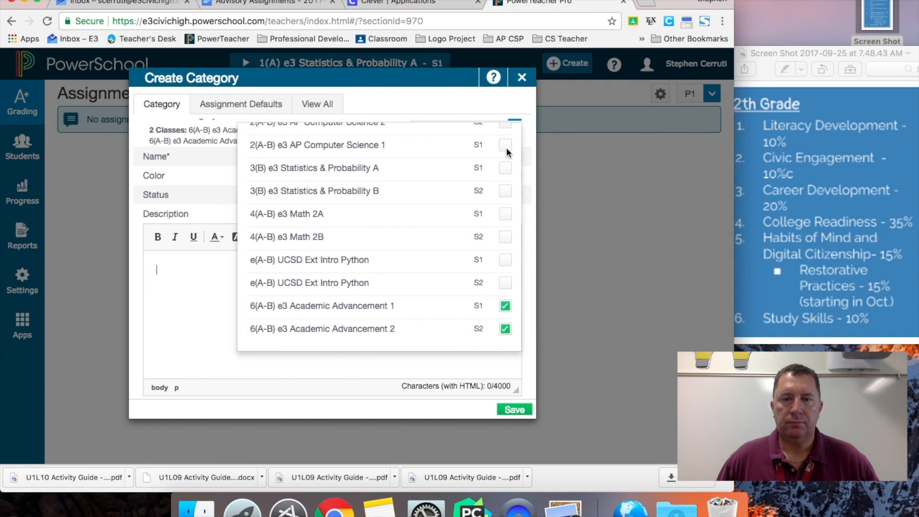
{"action": "scroll", "coordinate": [506, 148], "scroll_direction": "up", "scroll_amount": 5}
{"action": "left_click", "coordinate": [487, 168]}
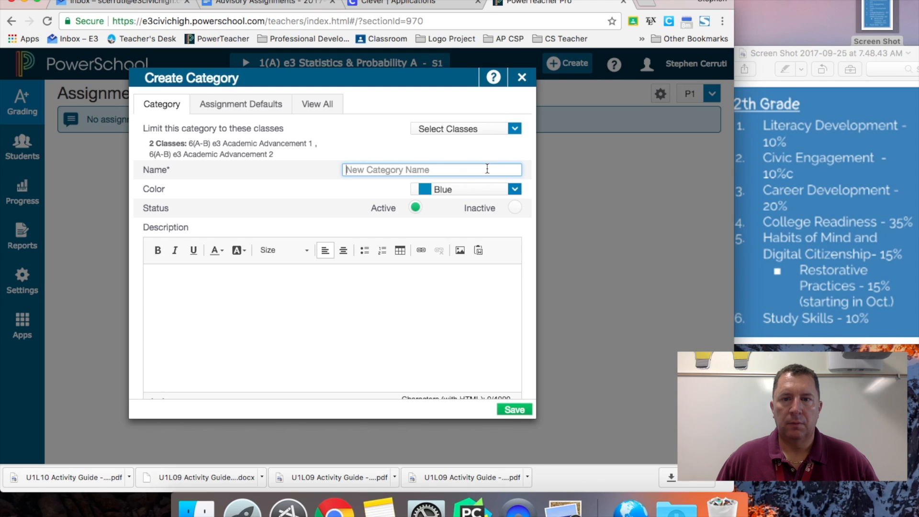
{"action": "type", "text": "Habits of Mind/Di"}
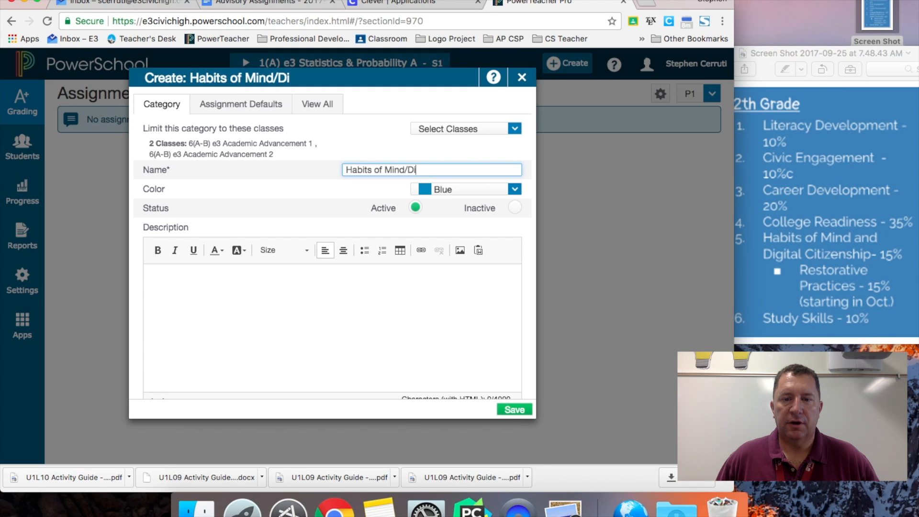
{"action": "type", "text": "gital Citizen"}
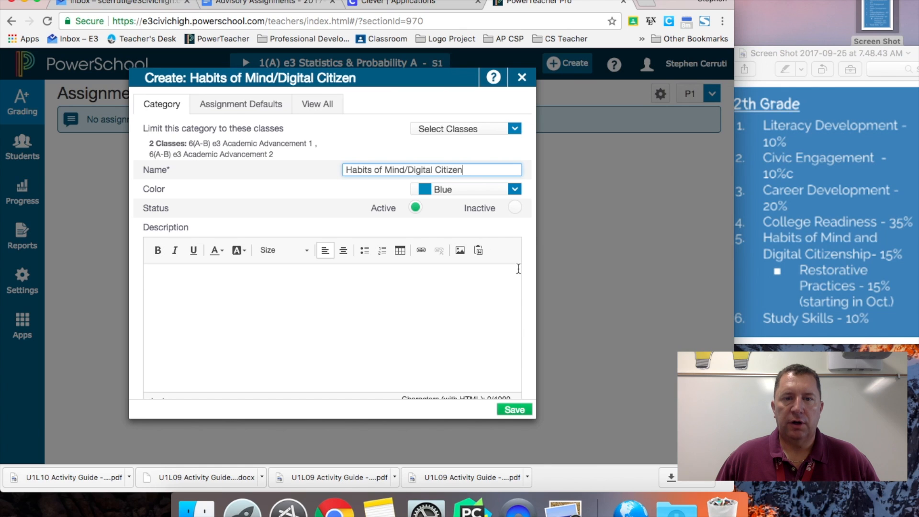
{"action": "left_click", "coordinate": [514, 189]}
{"action": "left_click", "coordinate": [481, 285]}
{"action": "left_click", "coordinate": [515, 409]}
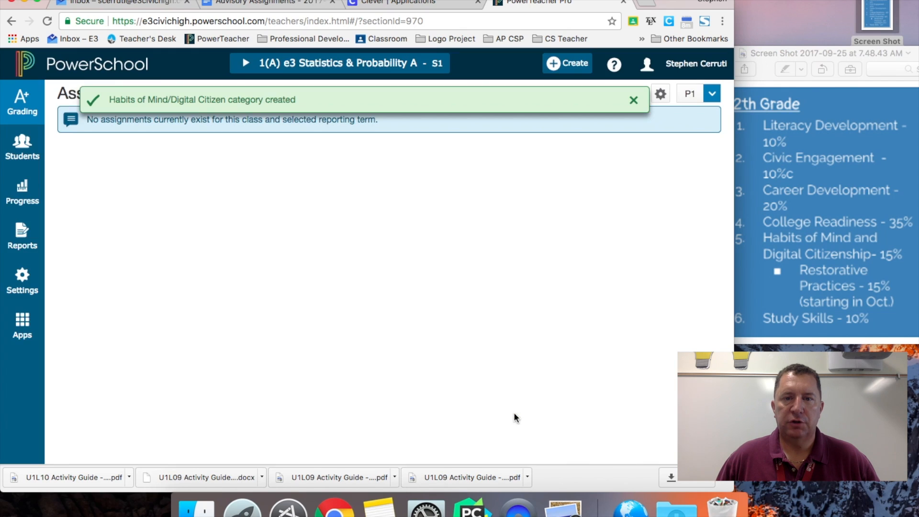
Step: Create a purple Study Skills category
{"action": "left_click", "coordinate": [569, 64]}
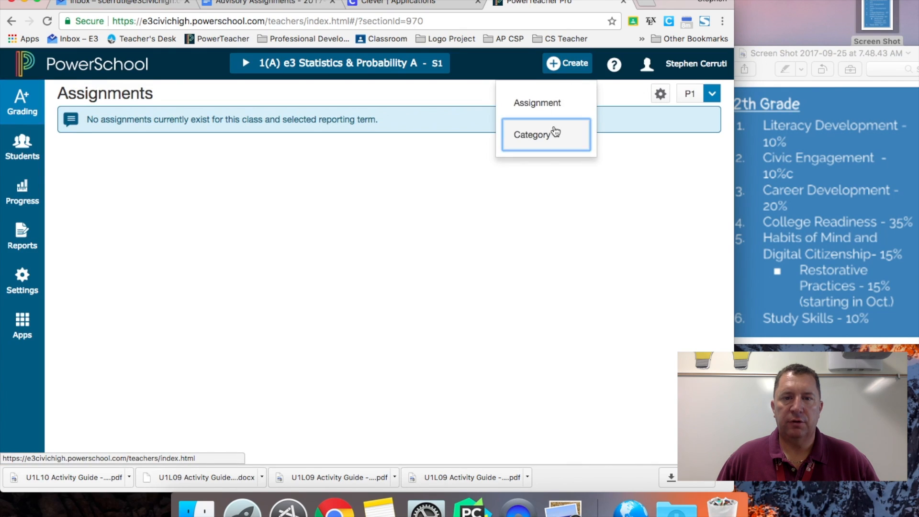
{"action": "left_click", "coordinate": [555, 134]}
{"action": "type", "text": "Study Skills"}
{"action": "left_click", "coordinate": [514, 179]}
{"action": "left_click", "coordinate": [450, 313]}
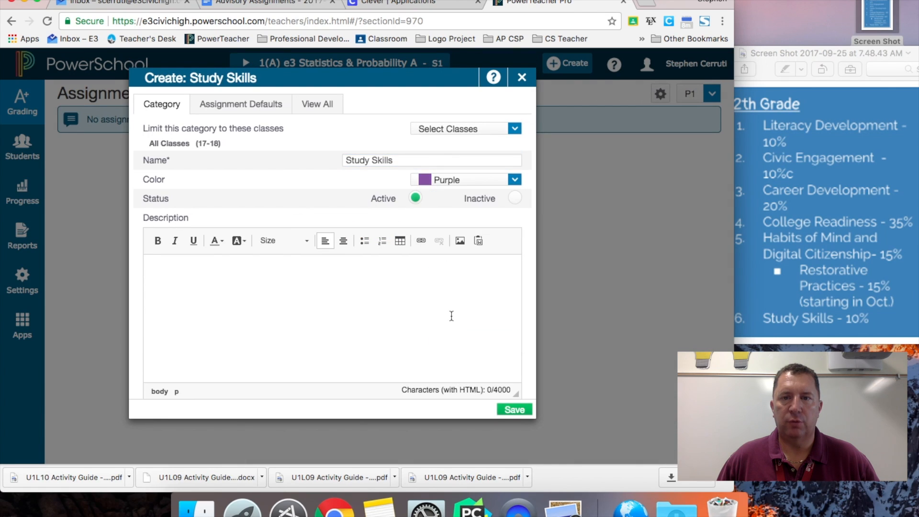
{"action": "left_click", "coordinate": [511, 409]}
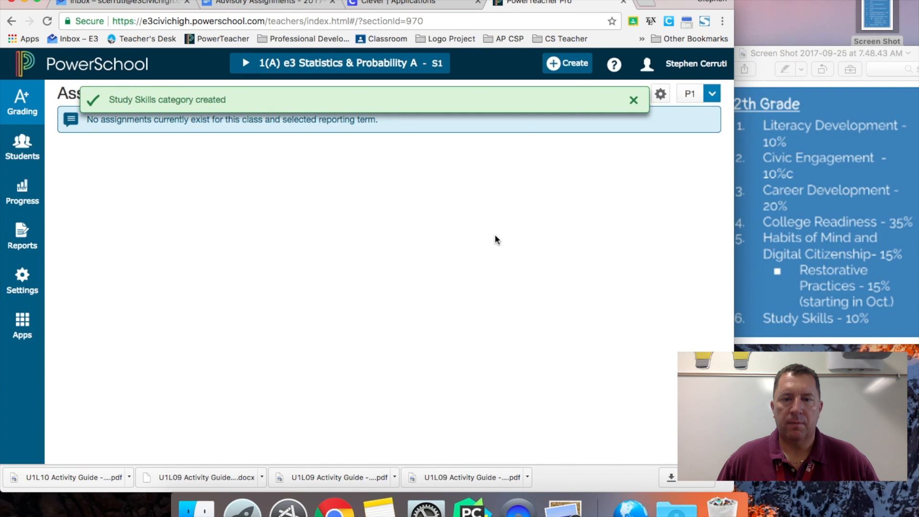
Step: Open Traditional Grade Calculations and expand 6(A-B) e3 Academic Advancement 1's term formulas
{"action": "left_click", "coordinate": [39, 280]}
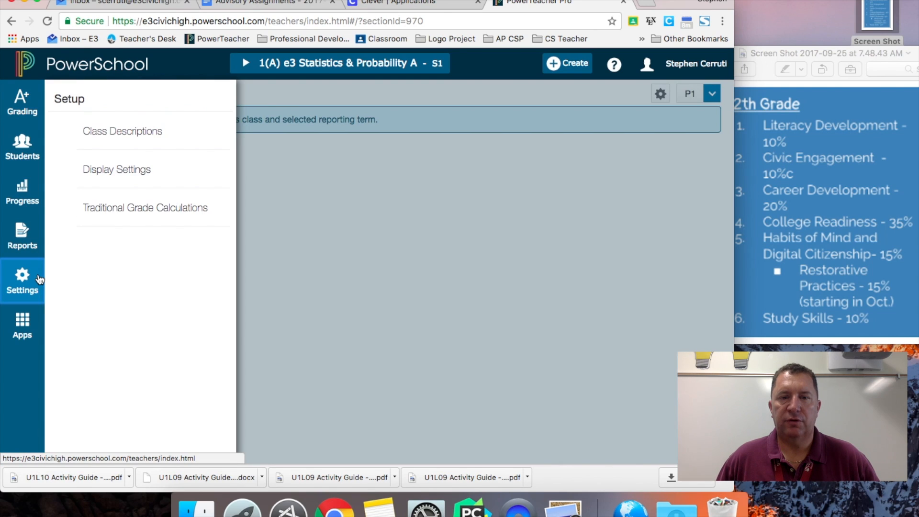
{"action": "left_click", "coordinate": [101, 209]}
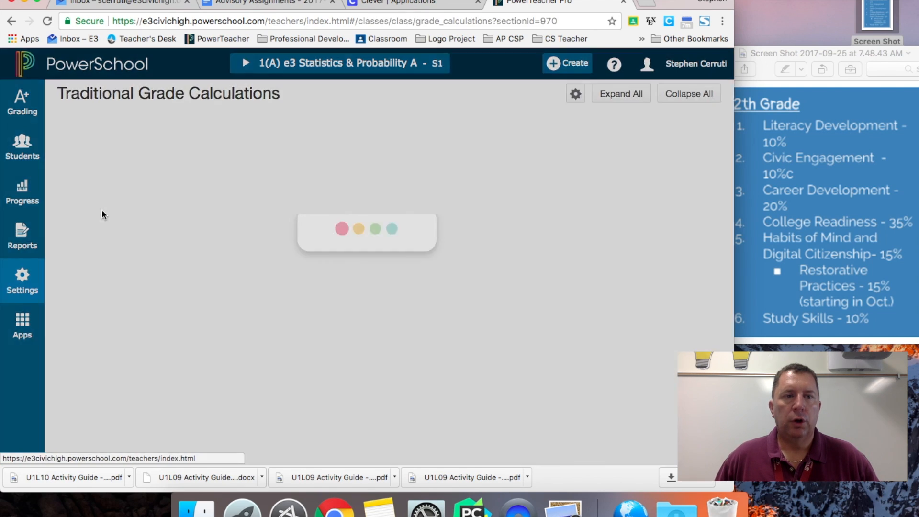
{"action": "scroll", "coordinate": [101, 213], "scroll_direction": "down", "scroll_amount": 5}
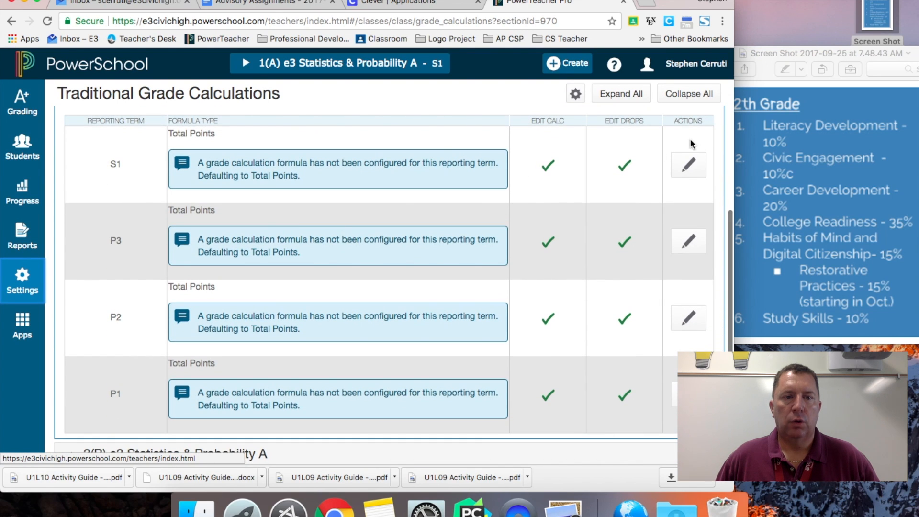
{"action": "scroll", "coordinate": [617, 168], "scroll_direction": "up", "scroll_amount": 3}
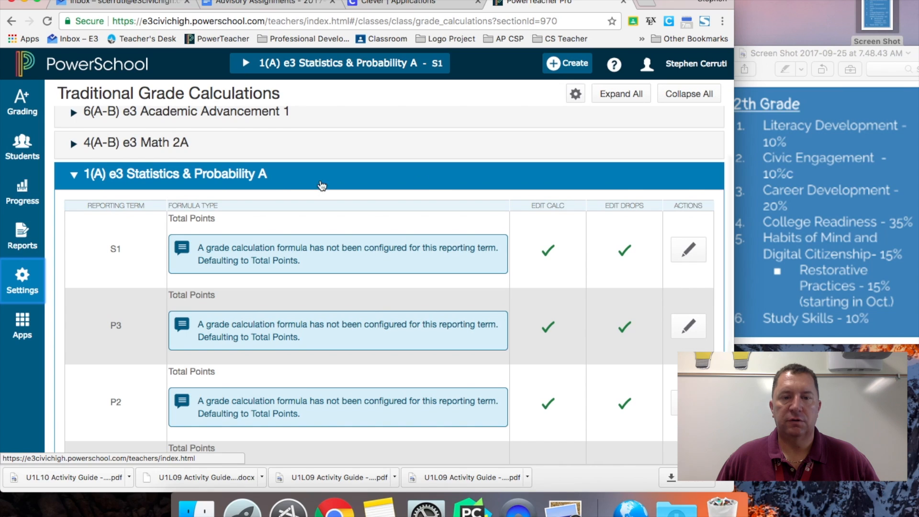
{"action": "left_click", "coordinate": [74, 174]}
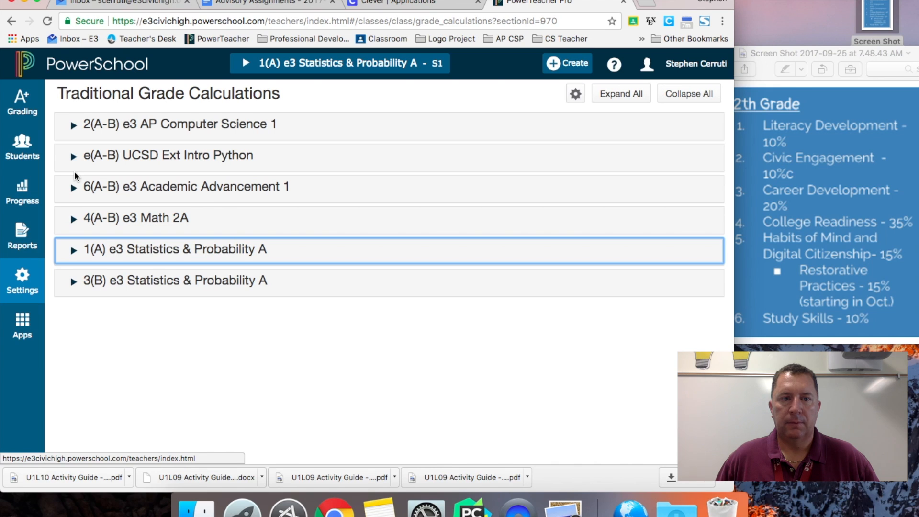
{"action": "left_click", "coordinate": [75, 188]}
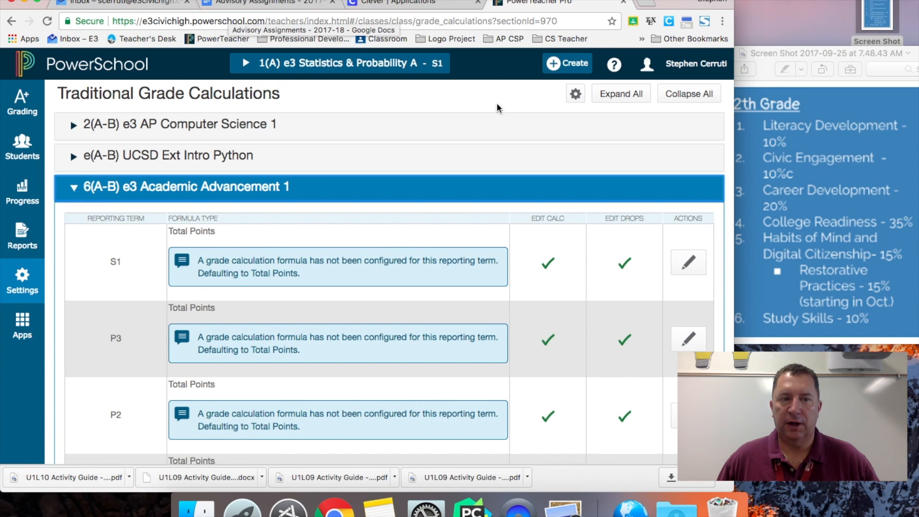
Step: Switch the S1 formula to Category Weighting with Literacy Development as the first row
{"action": "left_click", "coordinate": [685, 264]}
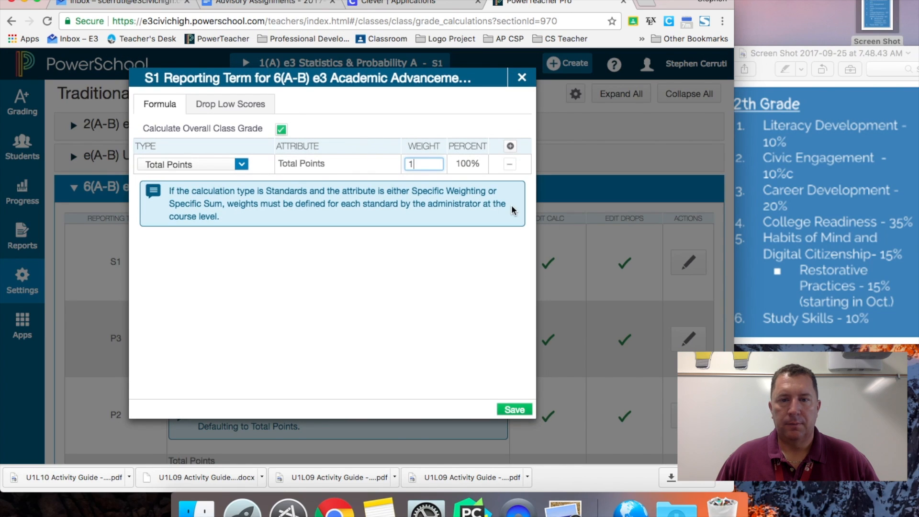
{"action": "left_click", "coordinate": [242, 164]}
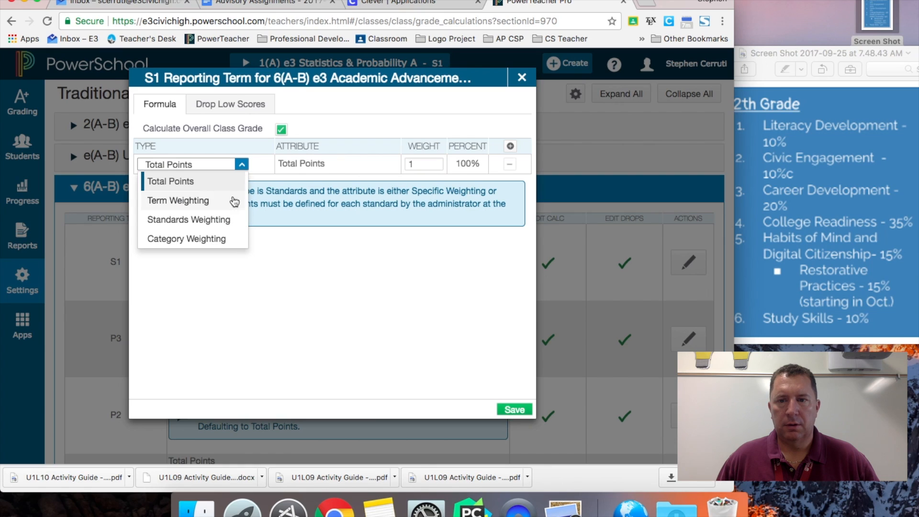
{"action": "left_click", "coordinate": [224, 242]}
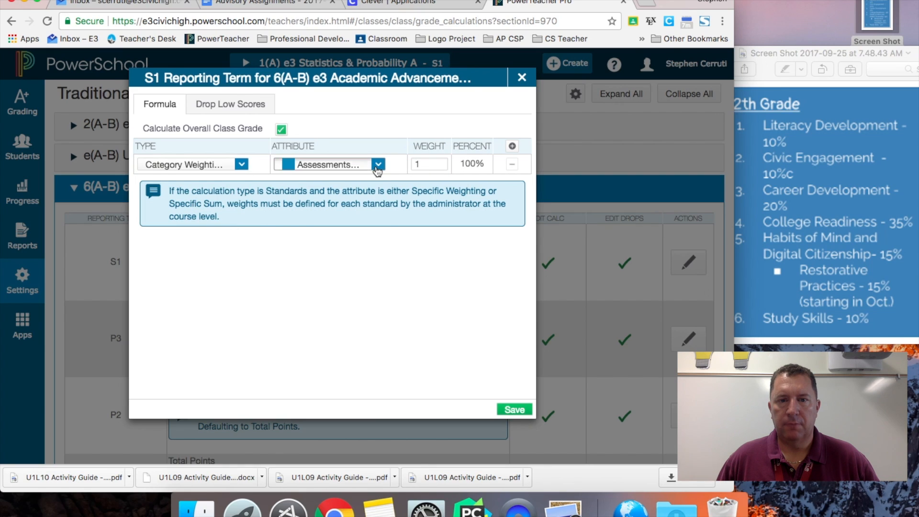
{"action": "left_click", "coordinate": [378, 164]}
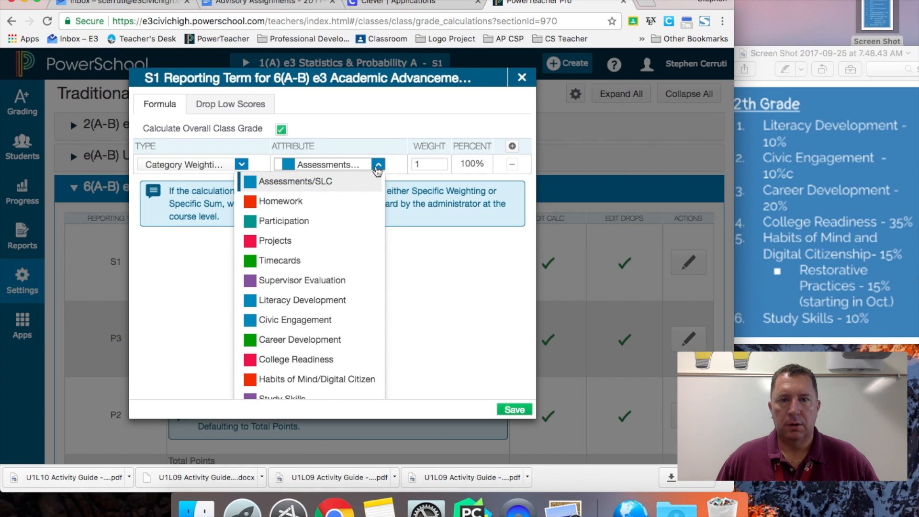
{"action": "left_click", "coordinate": [328, 301]}
{"action": "left_click", "coordinate": [419, 165]}
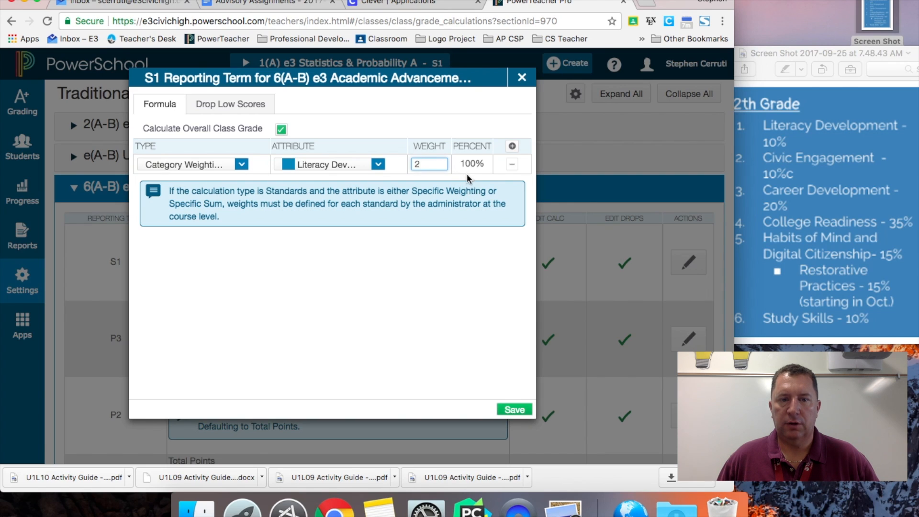
Step: Add a Category Weighting row for Civic Engagement with weight 2
{"action": "left_click", "coordinate": [512, 146]}
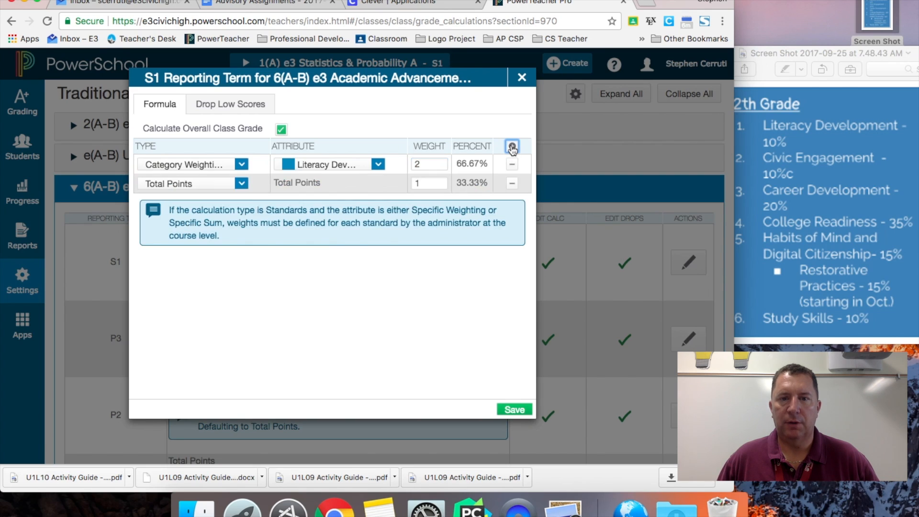
{"action": "left_click", "coordinate": [242, 184]}
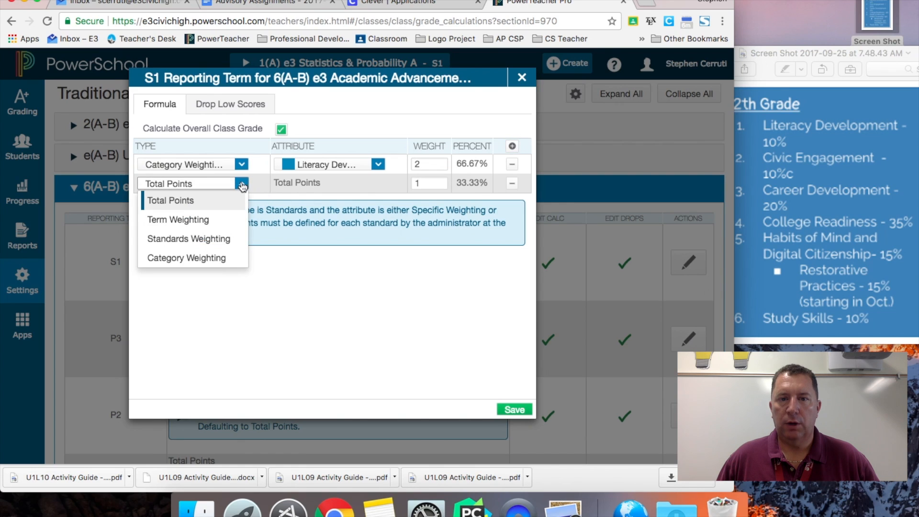
{"action": "left_click", "coordinate": [223, 260]}
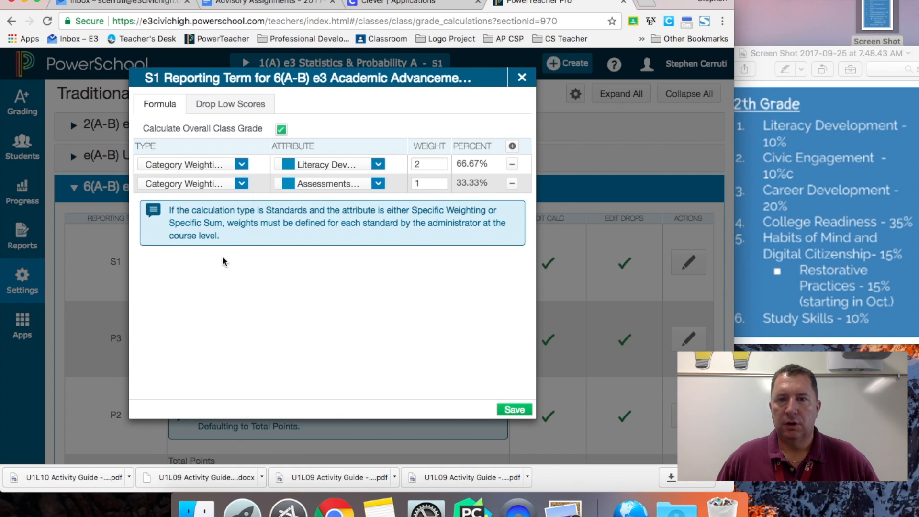
{"action": "left_click", "coordinate": [332, 186]}
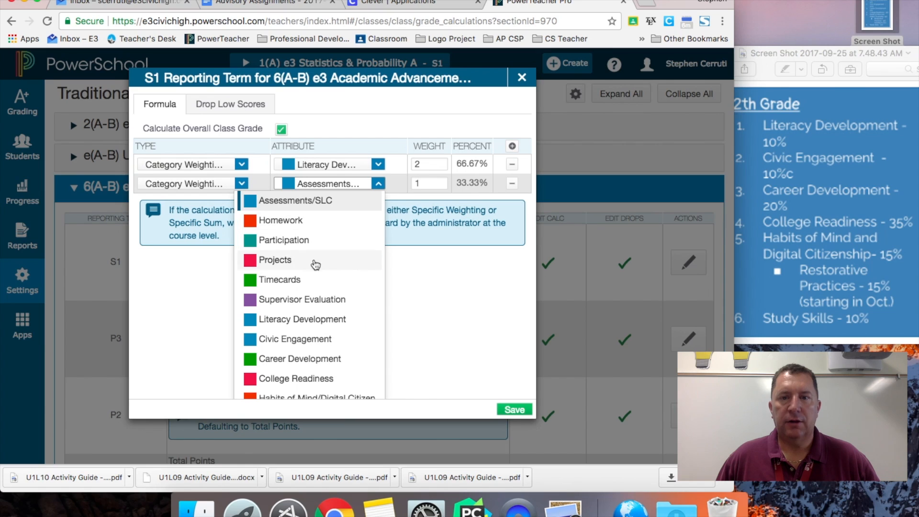
{"action": "left_click", "coordinate": [318, 339]}
{"action": "left_click", "coordinate": [436, 184]}
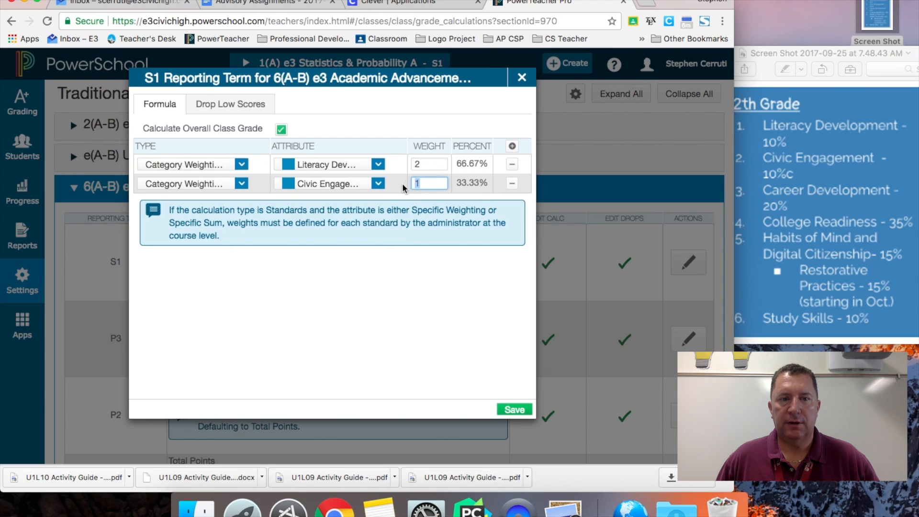
{"action": "type", "text": "2"}
Step: Add a Category Weighting row for Career Development with weight 4
{"action": "left_click", "coordinate": [512, 146]}
{"action": "left_click", "coordinate": [242, 203]}
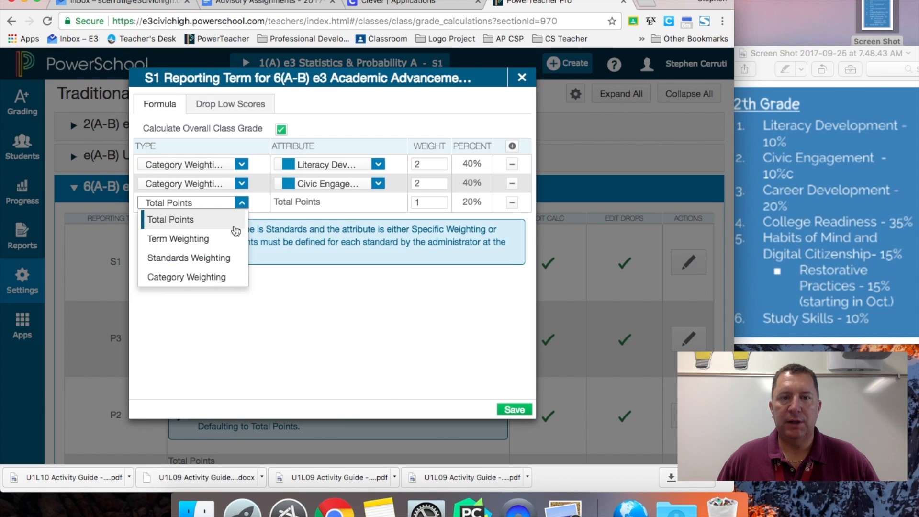
{"action": "left_click", "coordinate": [221, 279]}
{"action": "left_click", "coordinate": [338, 205]}
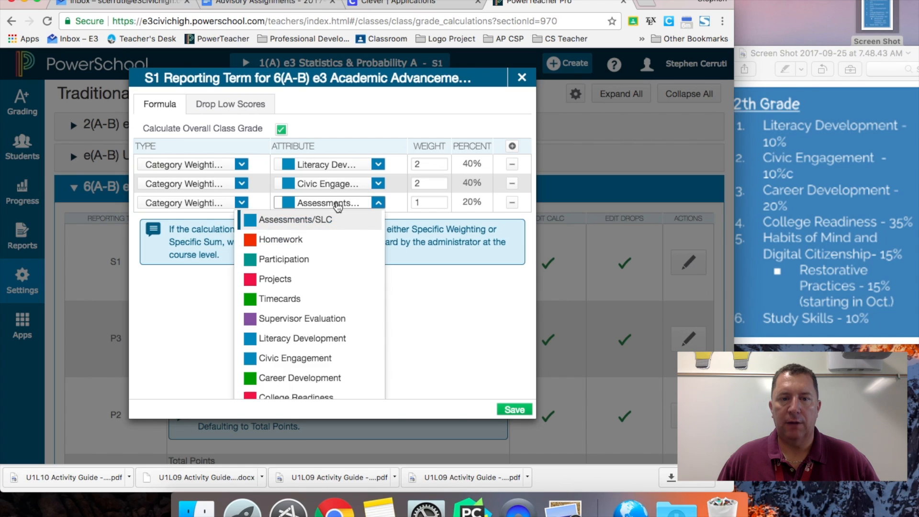
{"action": "left_click", "coordinate": [444, 200]}
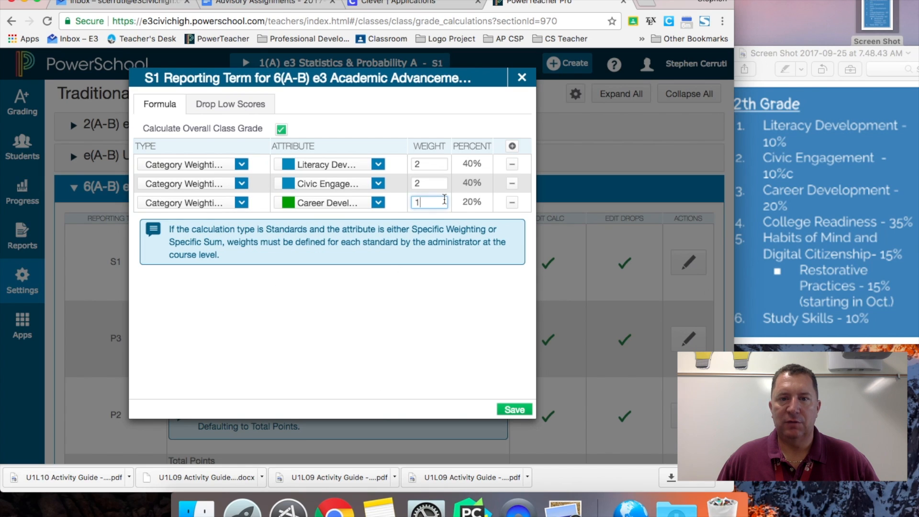
{"action": "left_click_drag", "start_coordinate": [444, 200], "coordinate": [407, 203]}
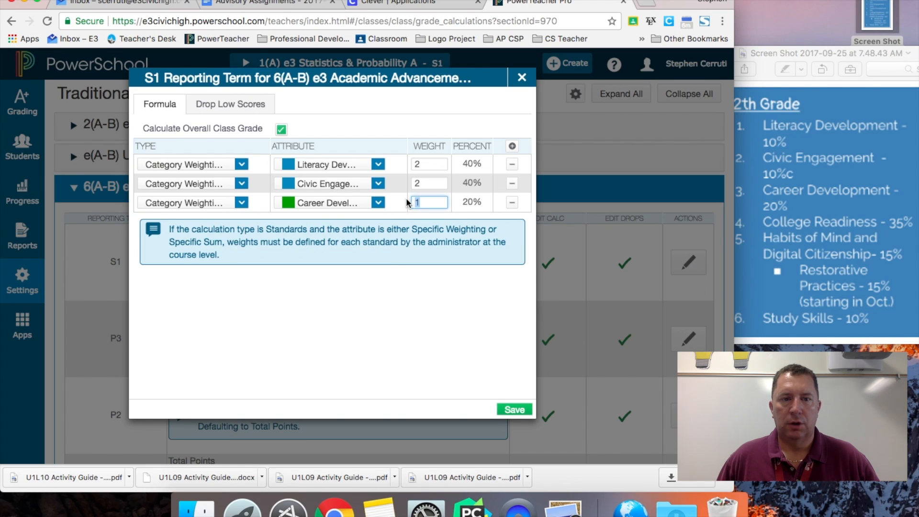
Step: Add a fourth Category Weighting row to the S1 formula
{"action": "left_click", "coordinate": [512, 146]}
{"action": "left_click", "coordinate": [242, 222]}
{"action": "left_click", "coordinate": [186, 296]}
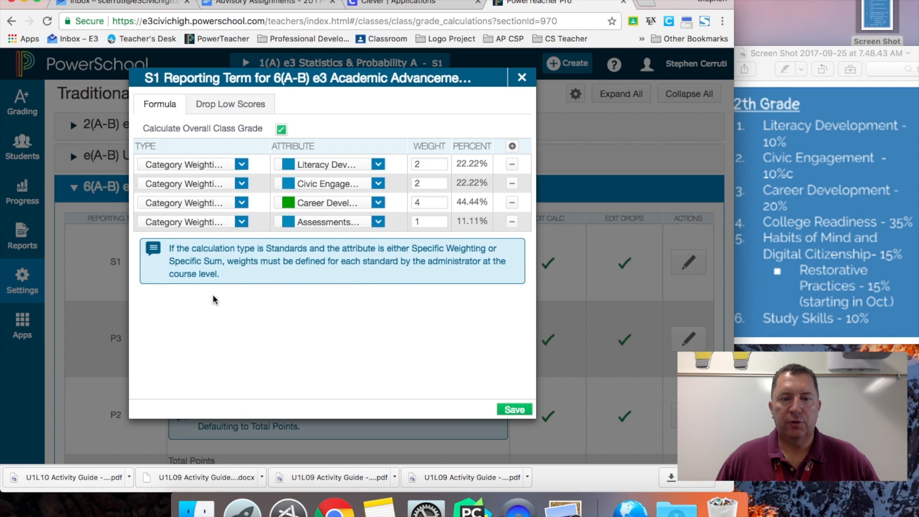
Step: Set the fourth row to College Readiness with weight 7
{"action": "left_click", "coordinate": [378, 222]}
{"action": "scroll", "coordinate": [289, 354], "scroll_direction": "down", "scroll_amount": 3}
{"action": "left_click", "coordinate": [283, 377]}
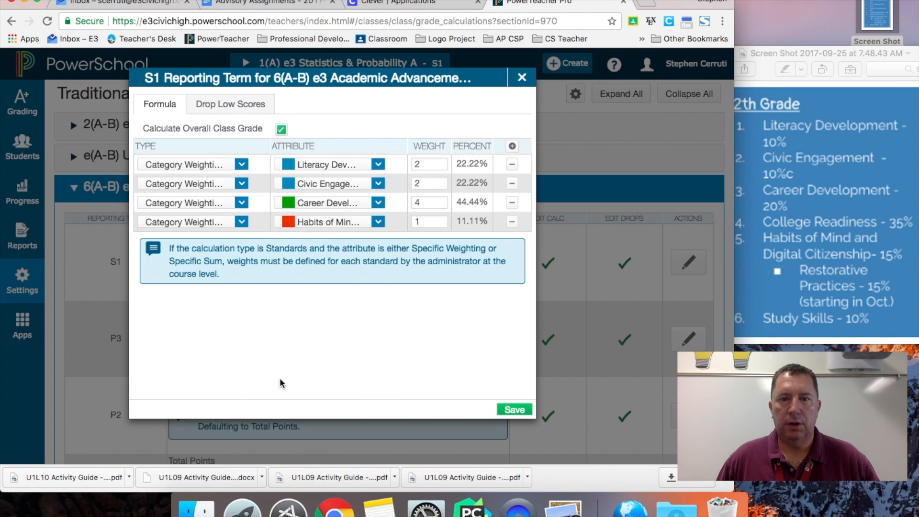
{"action": "left_click", "coordinate": [364, 224]}
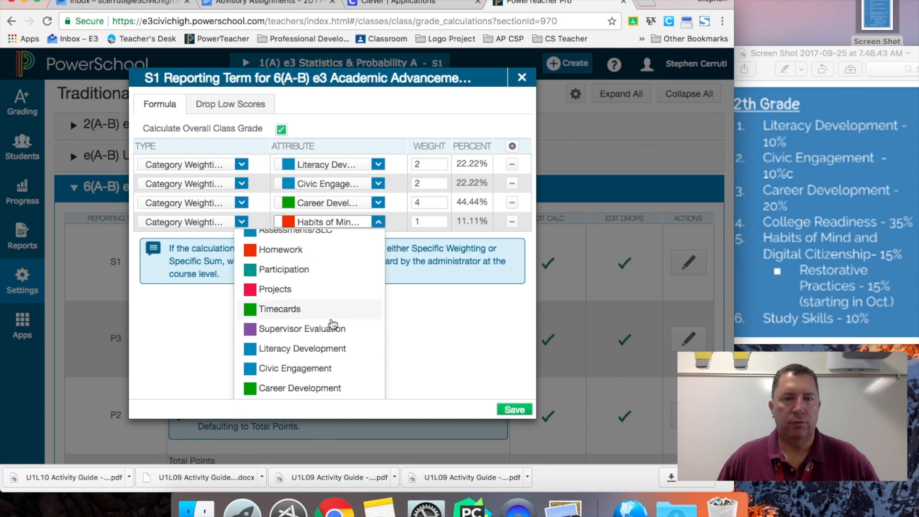
{"action": "scroll", "coordinate": [351, 369], "scroll_direction": "down", "scroll_amount": 1}
{"action": "left_click", "coordinate": [322, 382]}
{"action": "double_click", "coordinate": [434, 217]}
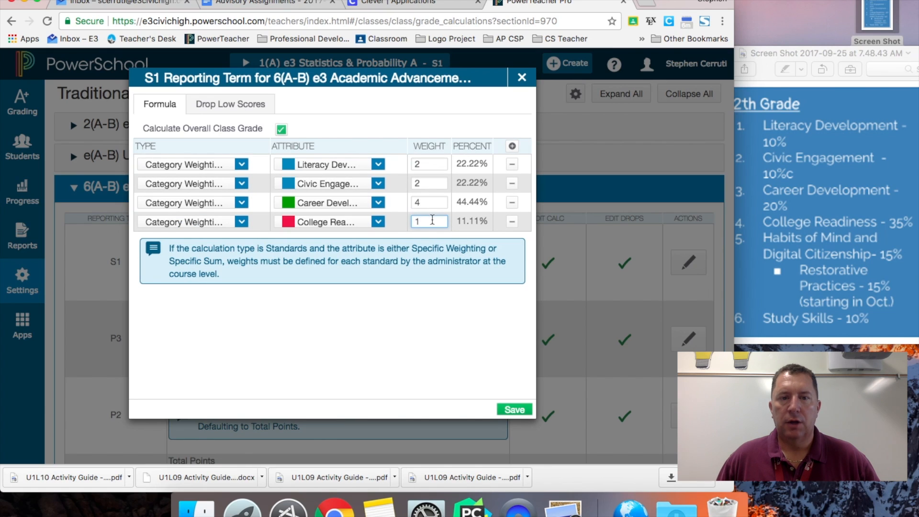
{"action": "type", "text": "7"}
Step: Add a Category Weighting row for Habits of Mind with weight 3
{"action": "left_click", "coordinate": [513, 146]}
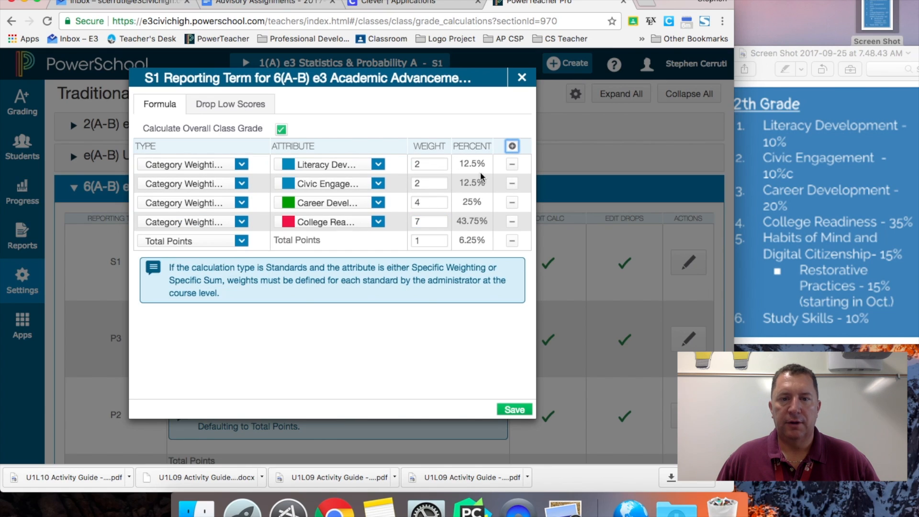
{"action": "left_click", "coordinate": [242, 241]}
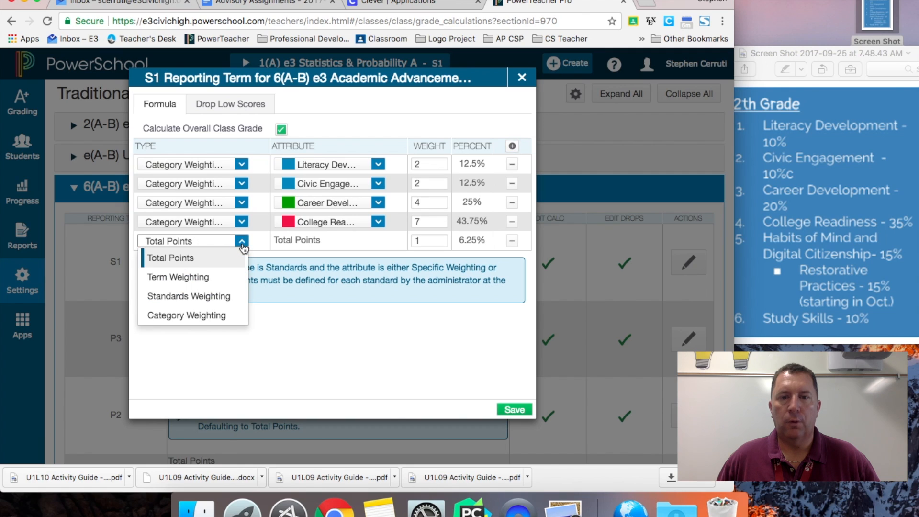
{"action": "left_click", "coordinate": [187, 315]}
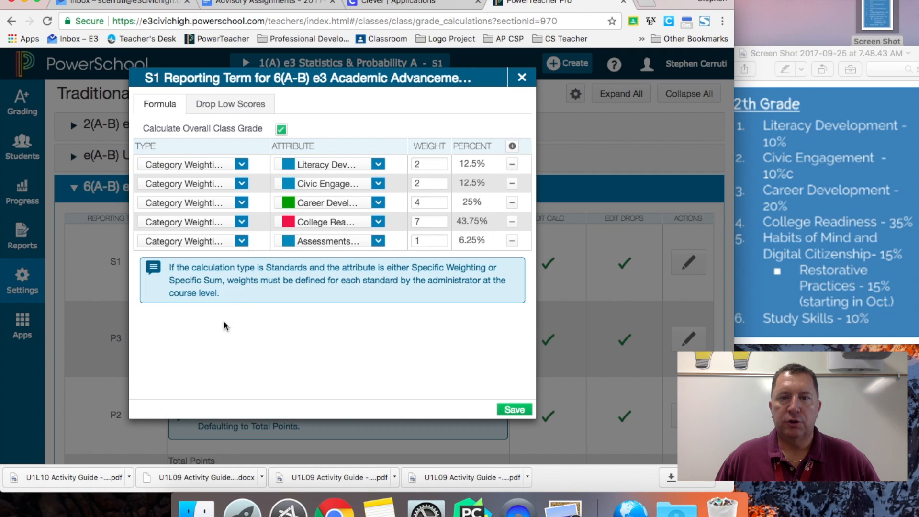
{"action": "left_click", "coordinate": [338, 242]}
{"action": "scroll", "coordinate": [315, 355], "scroll_direction": "down", "scroll_amount": 3}
{"action": "left_click", "coordinate": [326, 369]}
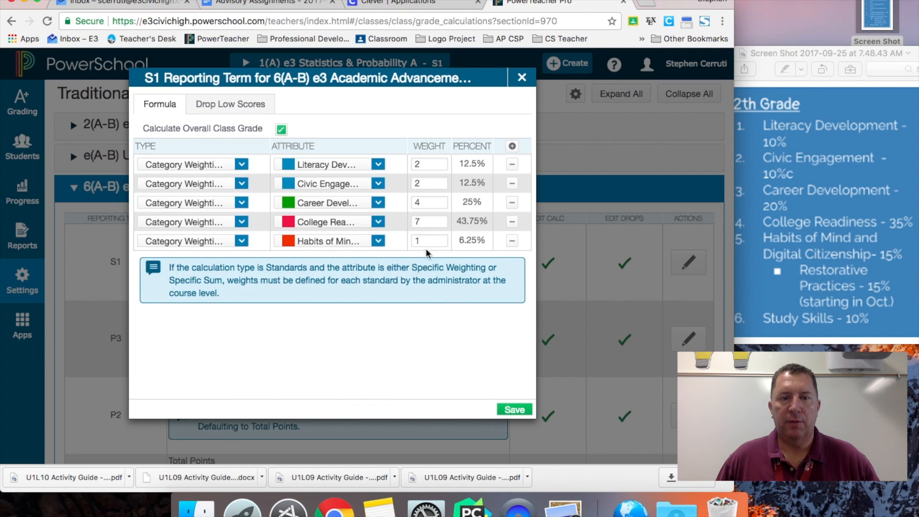
{"action": "left_click_drag", "start_coordinate": [426, 240], "coordinate": [410, 242]}
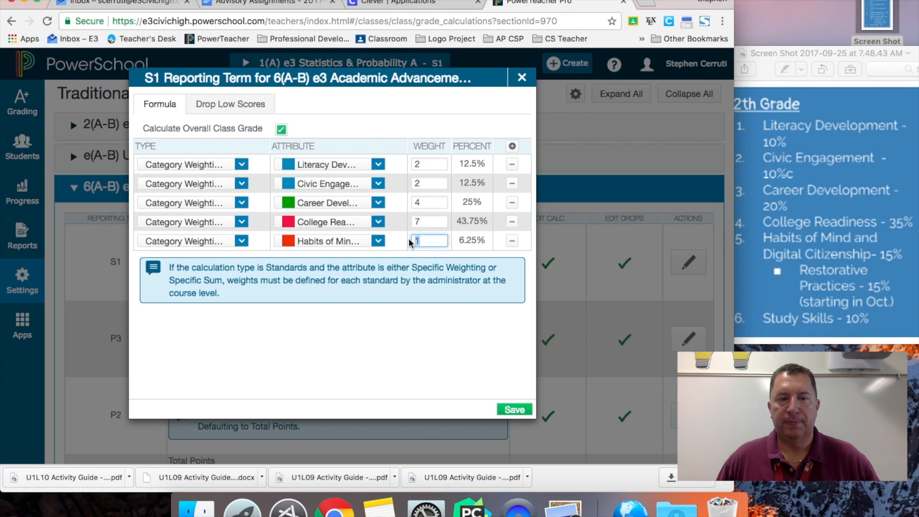
{"action": "type", "text": "3"}
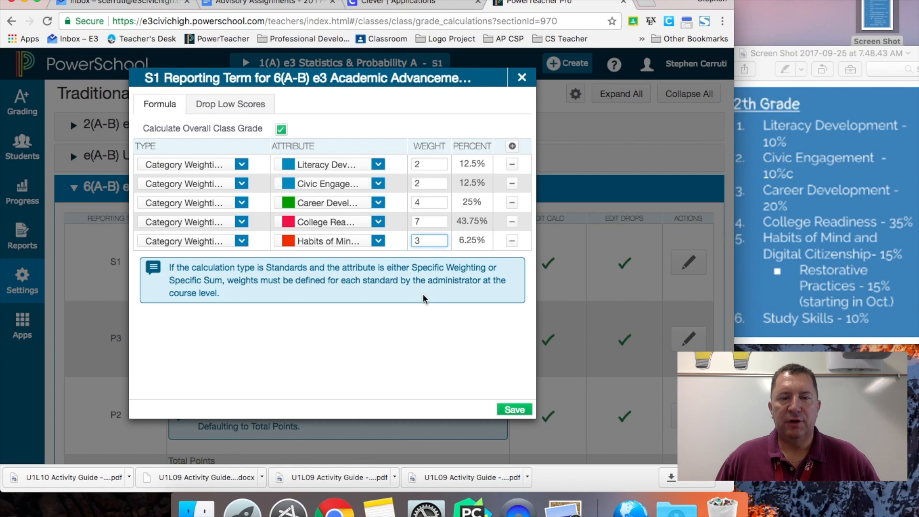
{"action": "left_click", "coordinate": [512, 146]}
Step: Set the sixth row to Category Weighting for Study Skills, weight 2, and save the S1 formula
{"action": "left_click", "coordinate": [237, 262]}
{"action": "left_click", "coordinate": [220, 332]}
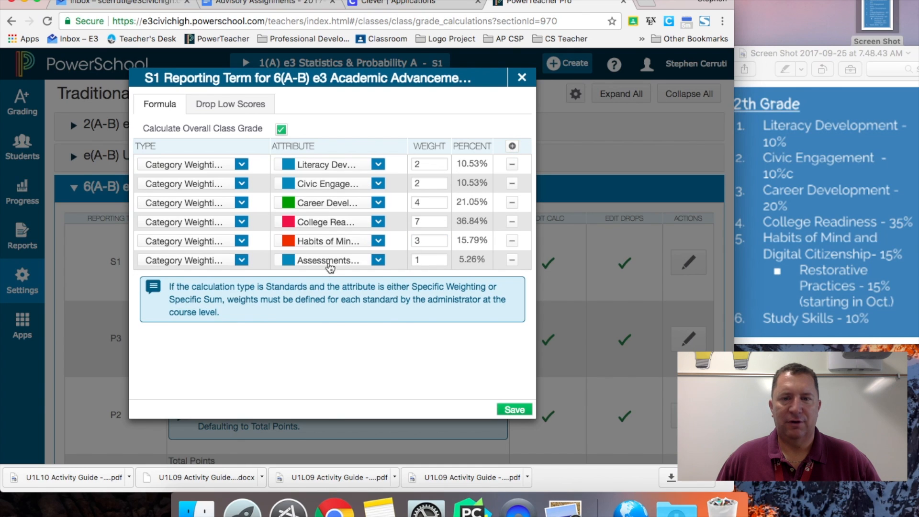
{"action": "left_click", "coordinate": [329, 265]}
{"action": "scroll", "coordinate": [324, 333], "scroll_direction": "down", "scroll_amount": 5}
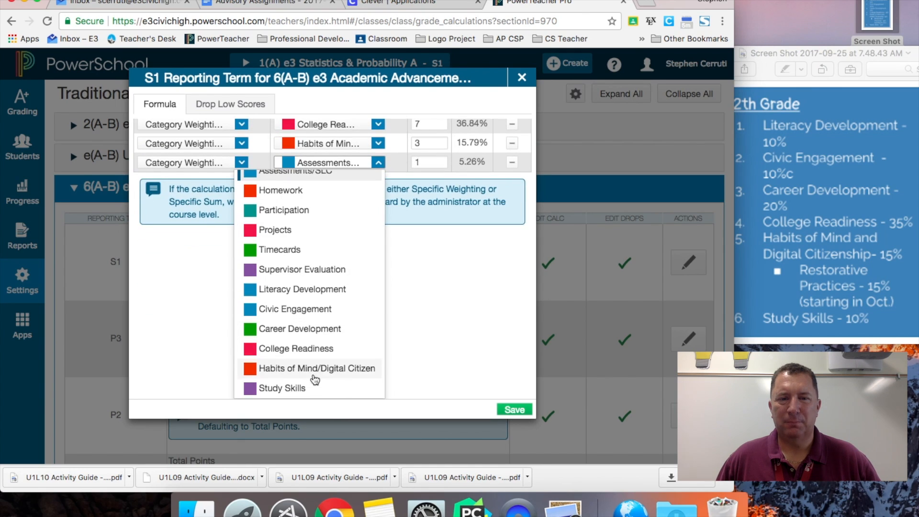
{"action": "left_click", "coordinate": [314, 387]}
{"action": "left_click", "coordinate": [414, 259]}
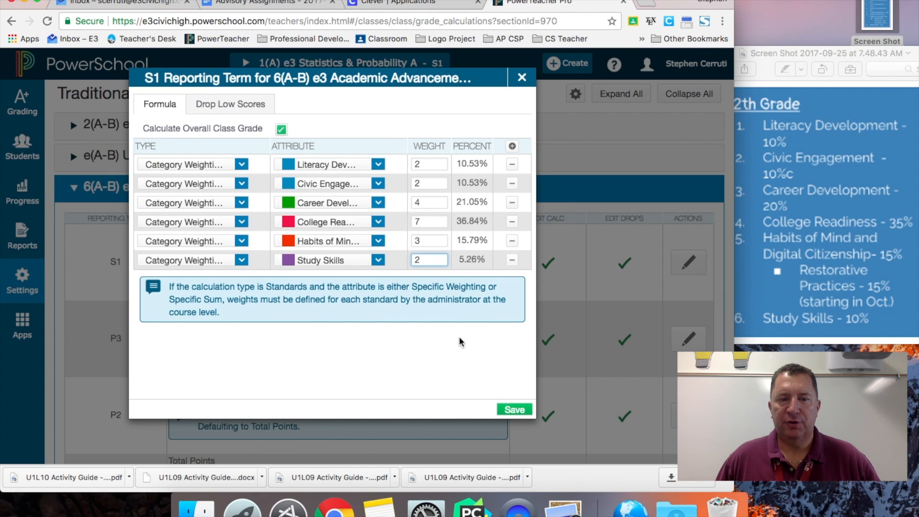
{"action": "type", "text": "2"}
{"action": "left_click", "coordinate": [443, 390]}
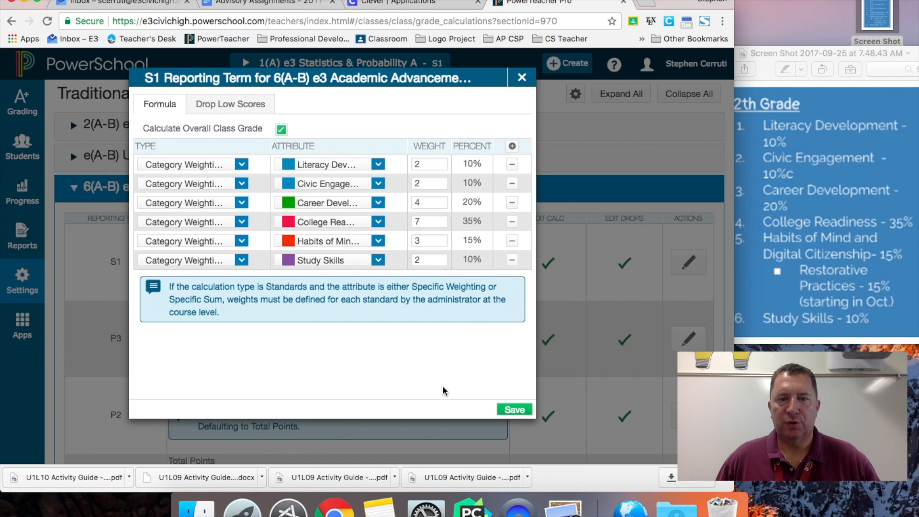
{"action": "left_click", "coordinate": [514, 409]}
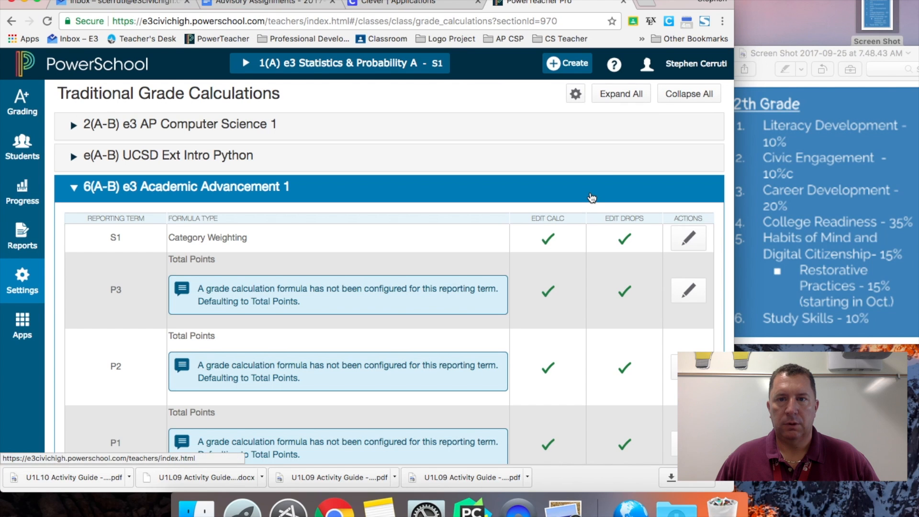
Step: Start a within-class copy of traditional grade calculations with Academic Advancement 1 as the class
{"action": "scroll", "coordinate": [593, 172], "scroll_direction": "down", "scroll_amount": 3}
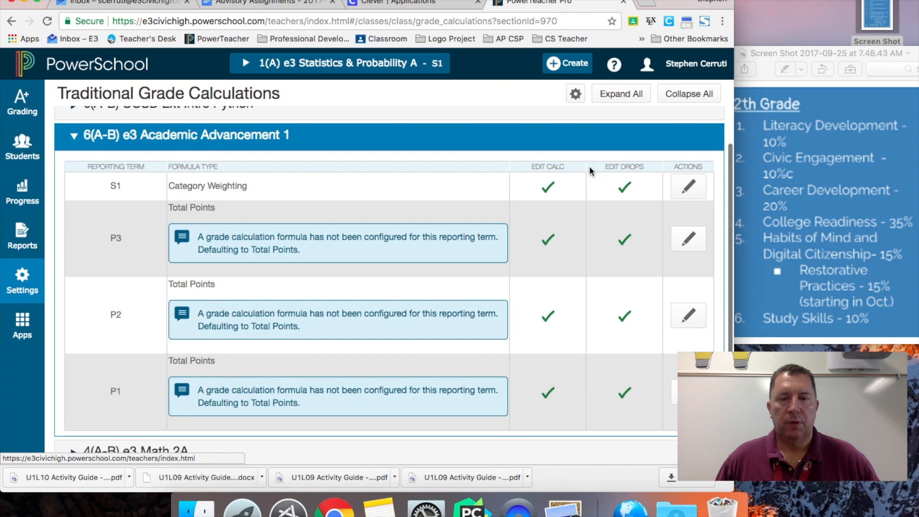
{"action": "scroll", "coordinate": [592, 171], "scroll_direction": "up", "scroll_amount": 1}
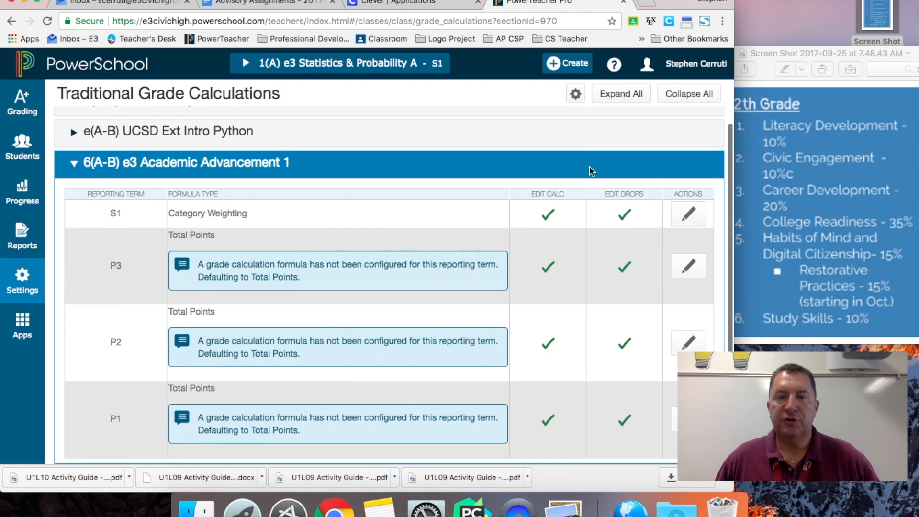
{"action": "left_click", "coordinate": [576, 96]}
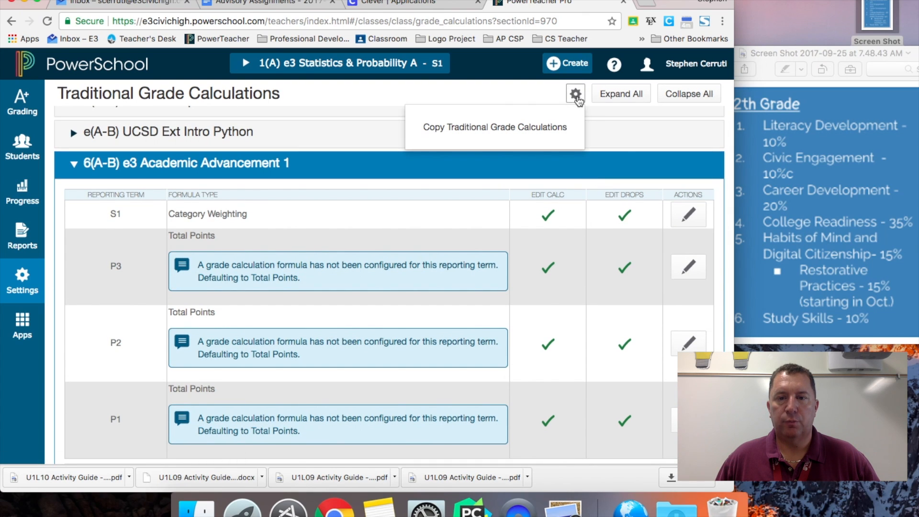
{"action": "left_click", "coordinate": [540, 129]}
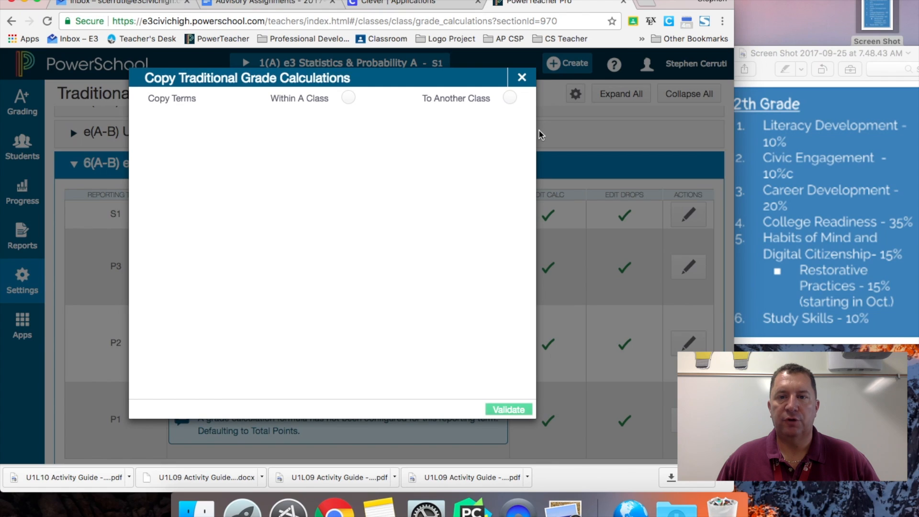
{"action": "left_click", "coordinate": [348, 98]}
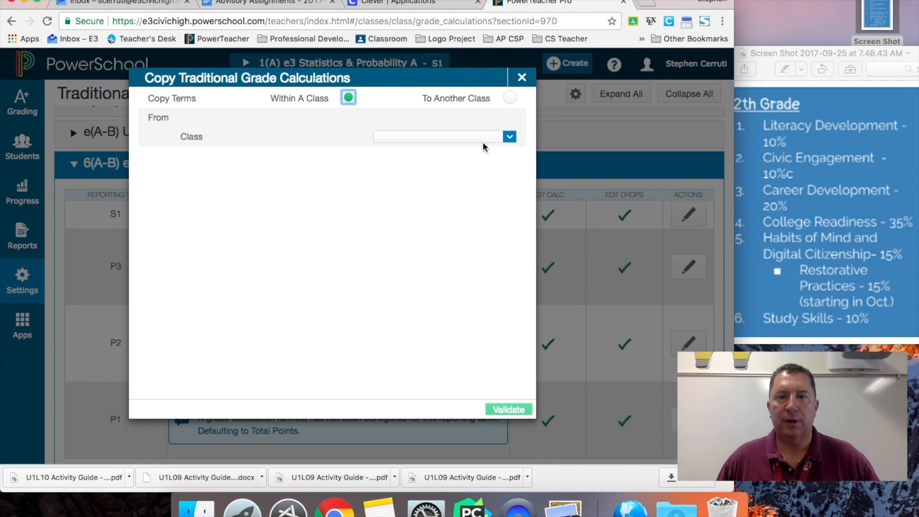
{"action": "left_click", "coordinate": [493, 140]}
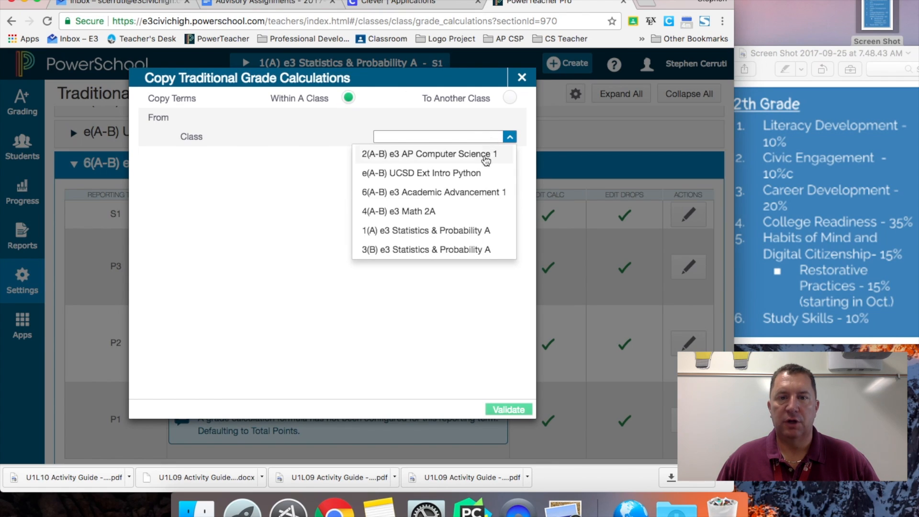
{"action": "left_click", "coordinate": [468, 192]}
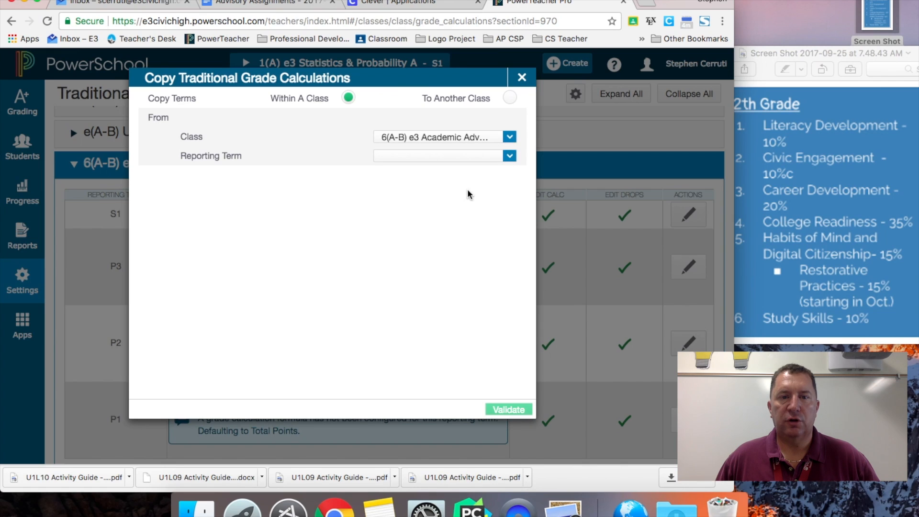
Step: Copy the S1 Category Weighting formula to the P3, P2 and P1 terms
{"action": "left_click", "coordinate": [510, 156]}
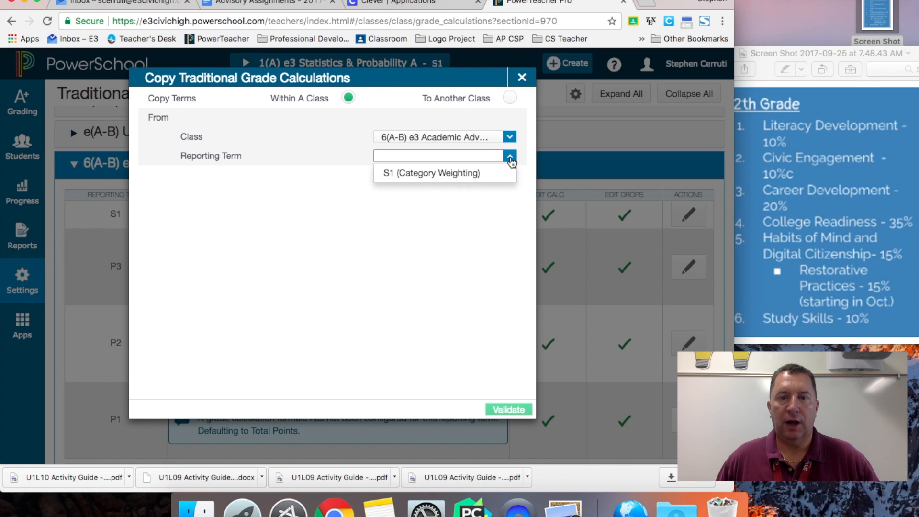
{"action": "left_click", "coordinate": [488, 174]}
{"action": "left_click", "coordinate": [485, 193]}
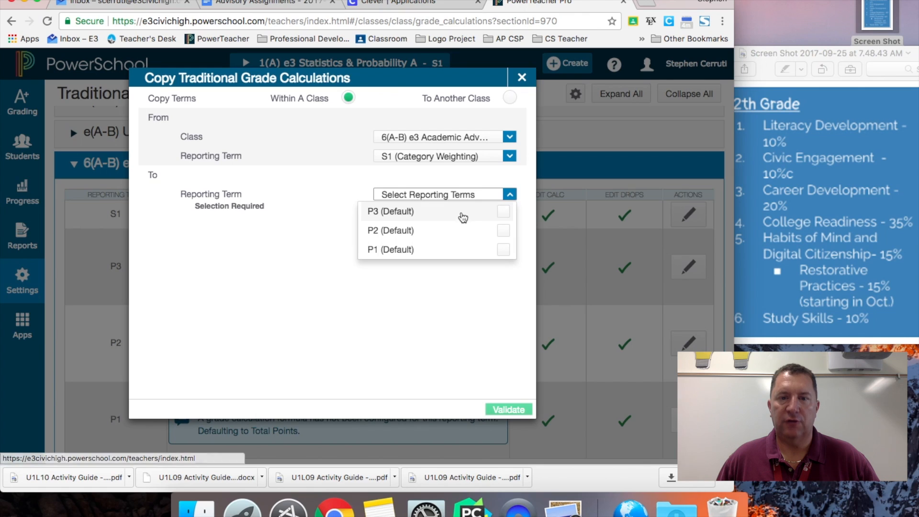
{"action": "left_click", "coordinate": [508, 213]}
{"action": "left_click", "coordinate": [503, 230]}
{"action": "left_click", "coordinate": [503, 250]}
{"action": "left_click", "coordinate": [509, 409]}
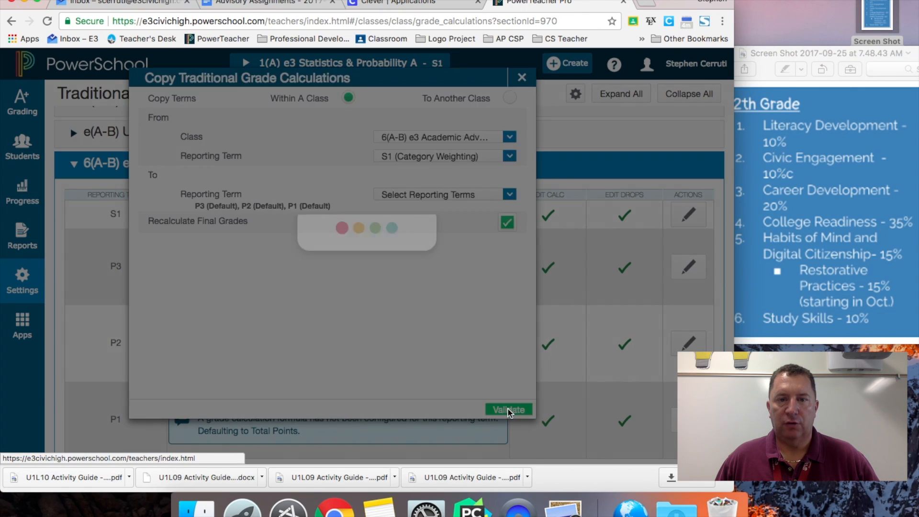
{"action": "left_click", "coordinate": [512, 410]}
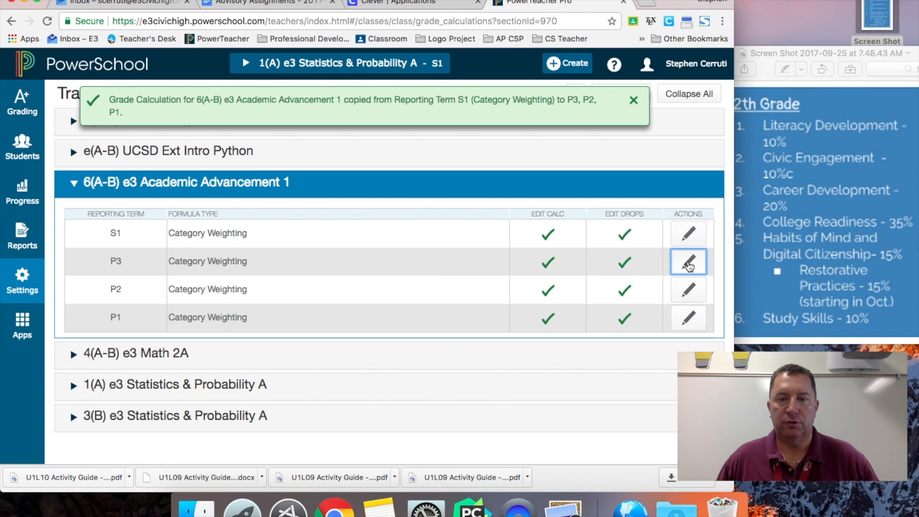
Step: Check the P3 formula's weights, then close it and dismiss the success message
{"action": "left_click", "coordinate": [688, 262]}
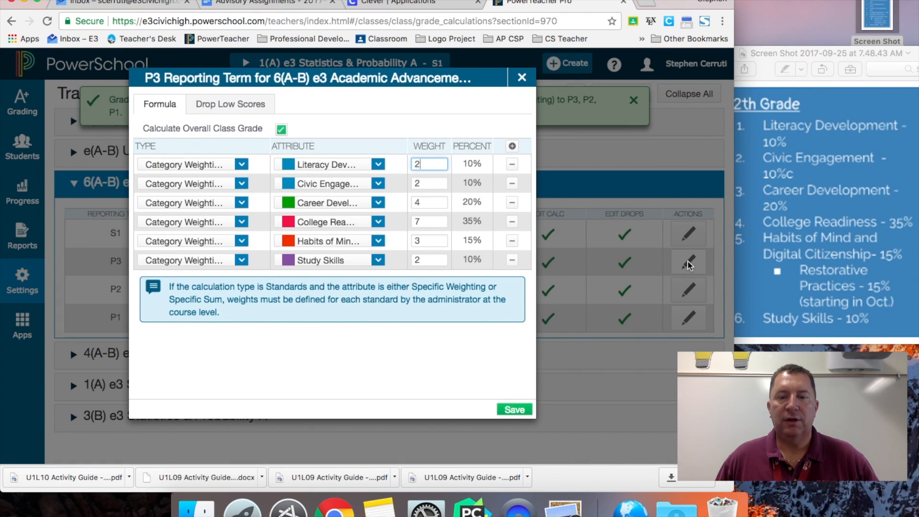
{"action": "left_click", "coordinate": [521, 77]}
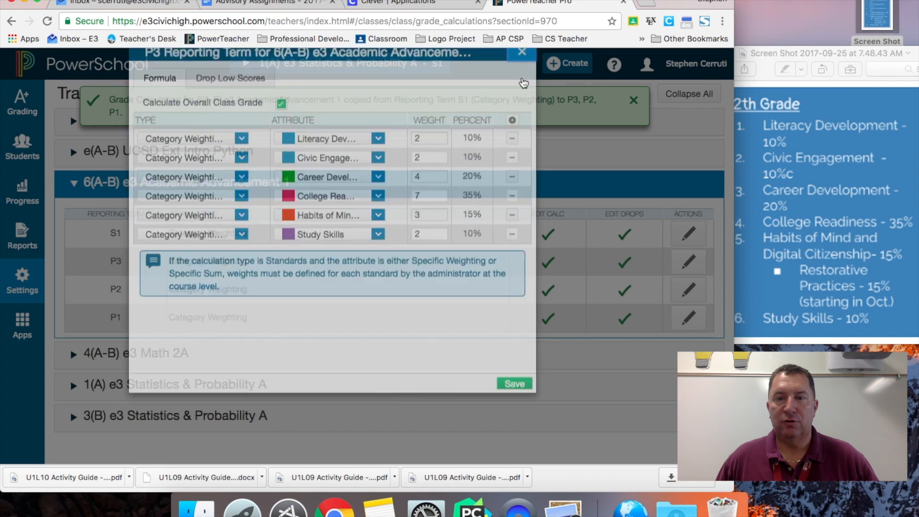
{"action": "left_click", "coordinate": [635, 101]}
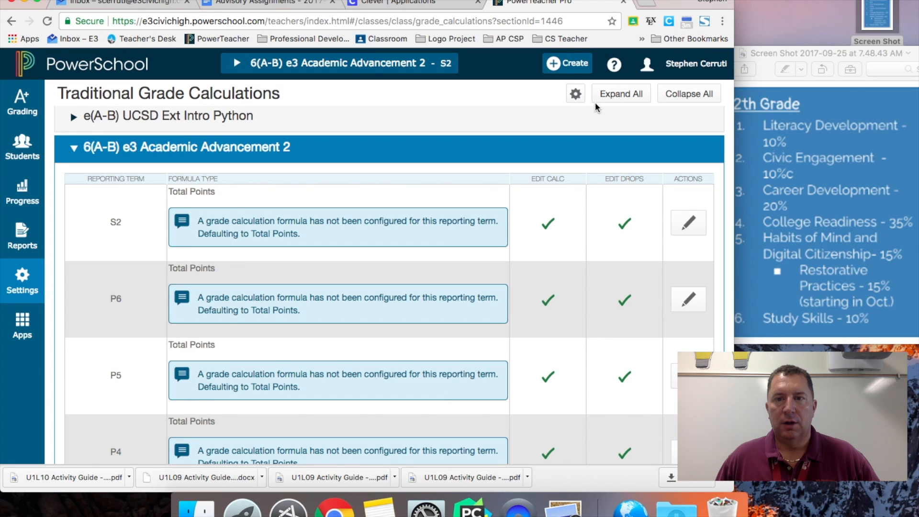
Step: Set up a copy to another class from Semester 1 (17-18) of Academic Advancement 1
{"action": "left_click", "coordinate": [575, 95]}
{"action": "left_click", "coordinate": [528, 127]}
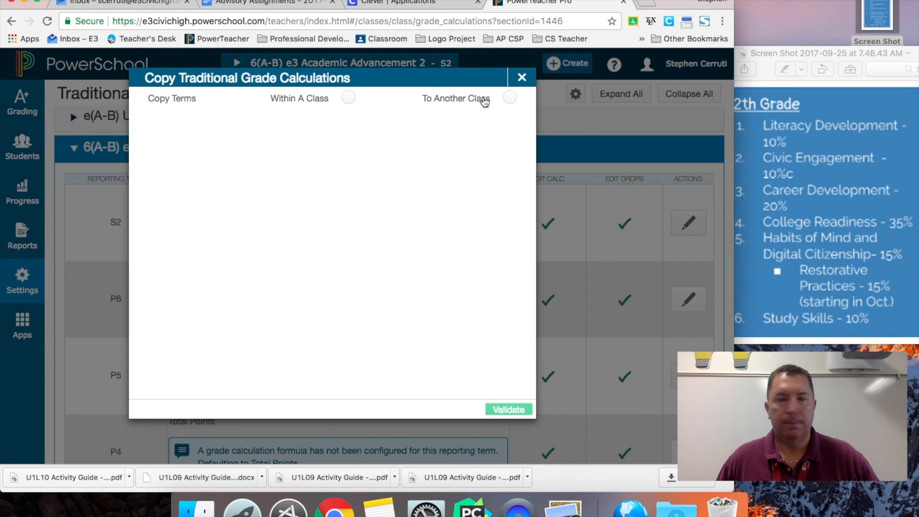
{"action": "left_click", "coordinate": [510, 98]}
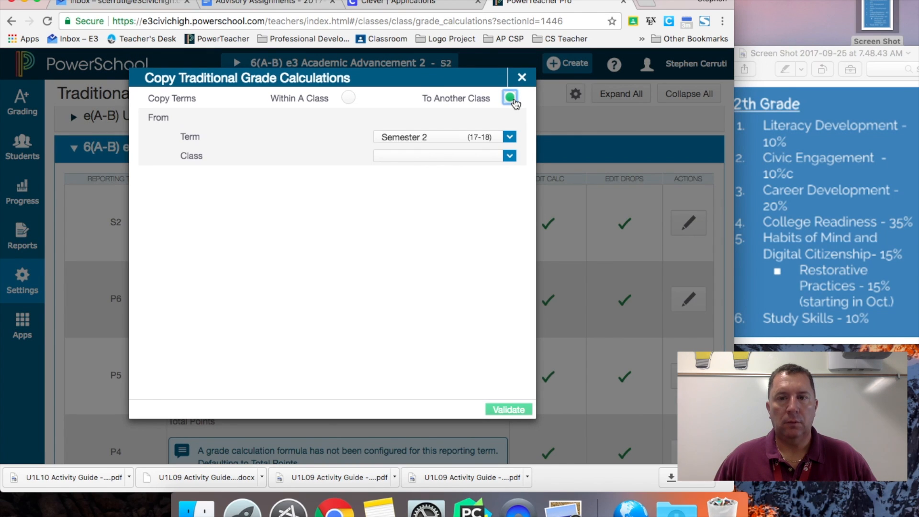
{"action": "left_click", "coordinate": [509, 137]}
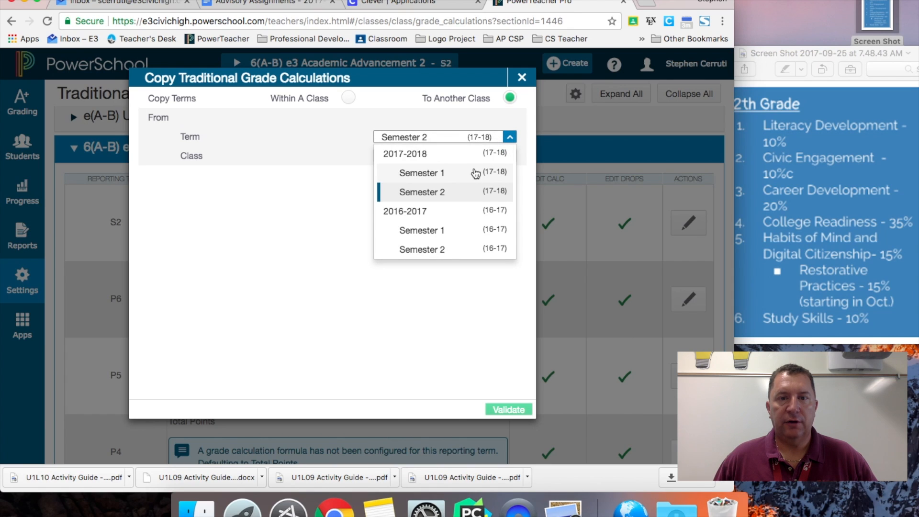
{"action": "left_click", "coordinate": [476, 173]}
{"action": "left_click", "coordinate": [486, 157]}
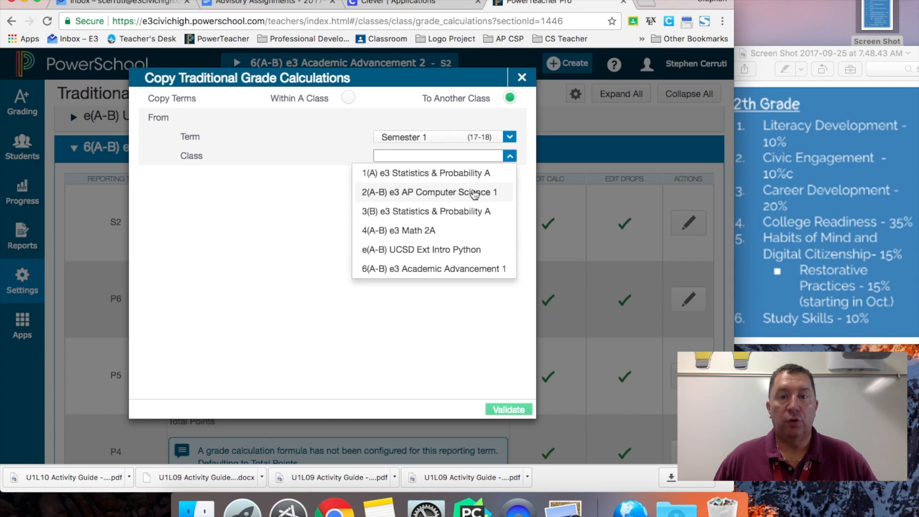
{"action": "left_click", "coordinate": [457, 268]}
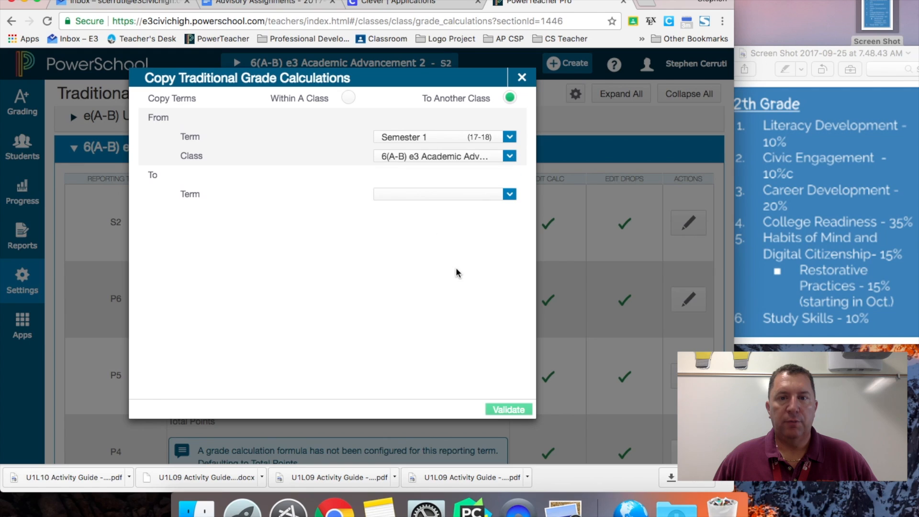
Step: Target Semester 2 of Academic Advancement 2, validate and complete the copy
{"action": "left_click", "coordinate": [481, 195]}
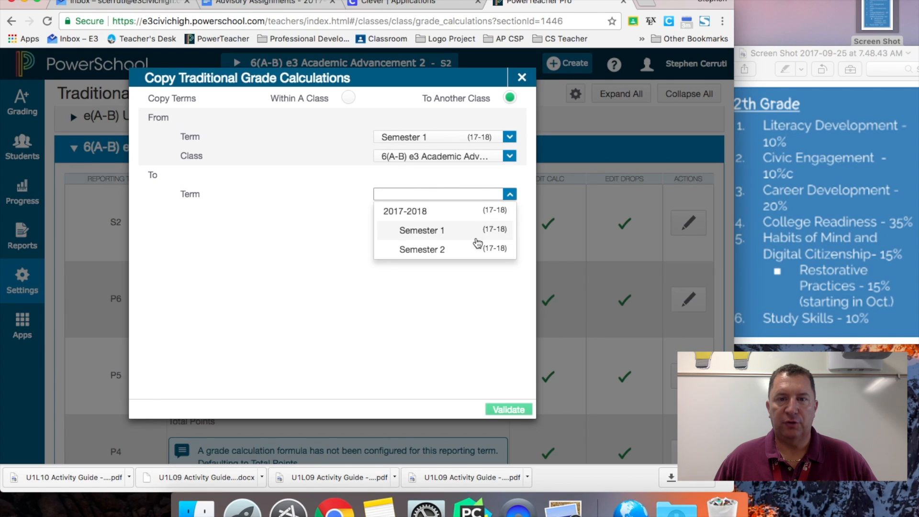
{"action": "left_click", "coordinate": [476, 249]}
{"action": "left_click", "coordinate": [498, 216]}
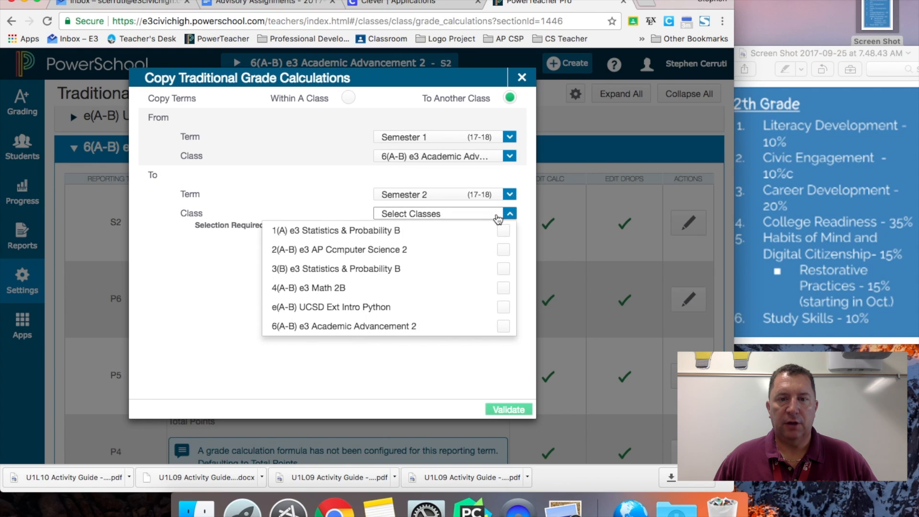
{"action": "left_click", "coordinate": [503, 327]}
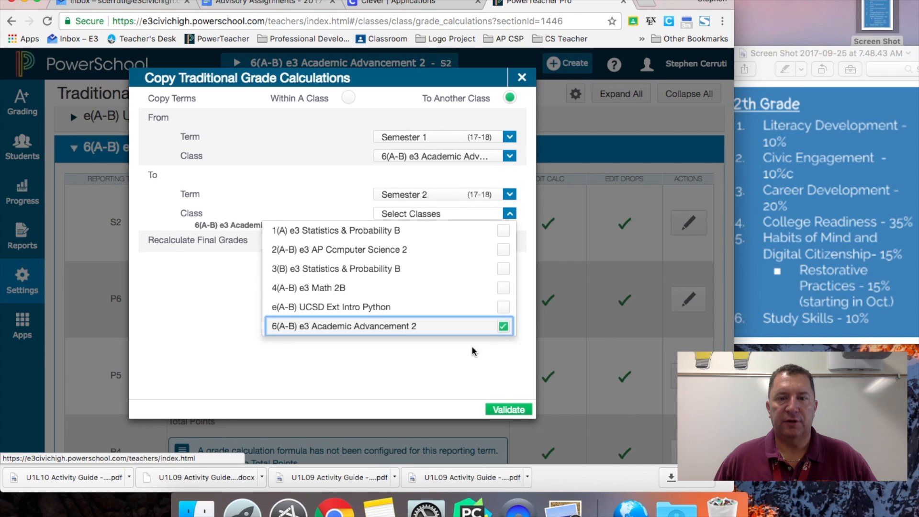
{"action": "left_click", "coordinate": [509, 408]}
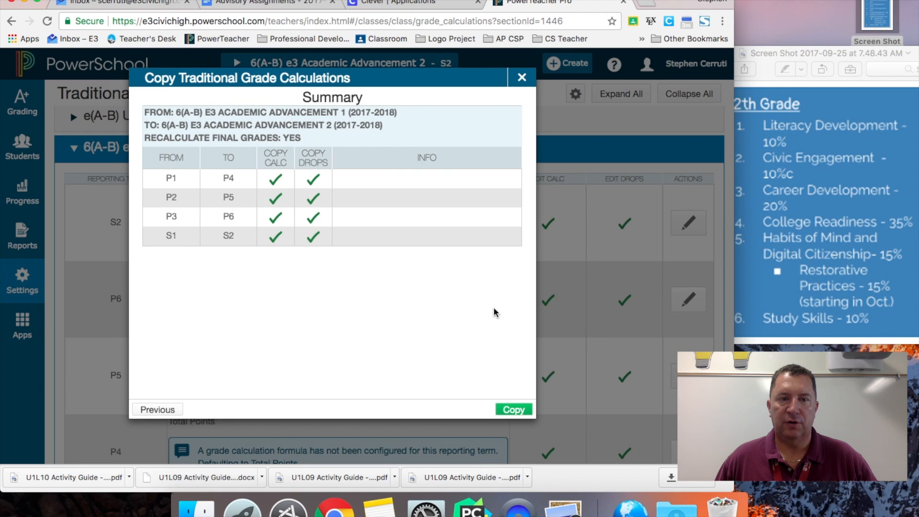
{"action": "left_click", "coordinate": [523, 78]}
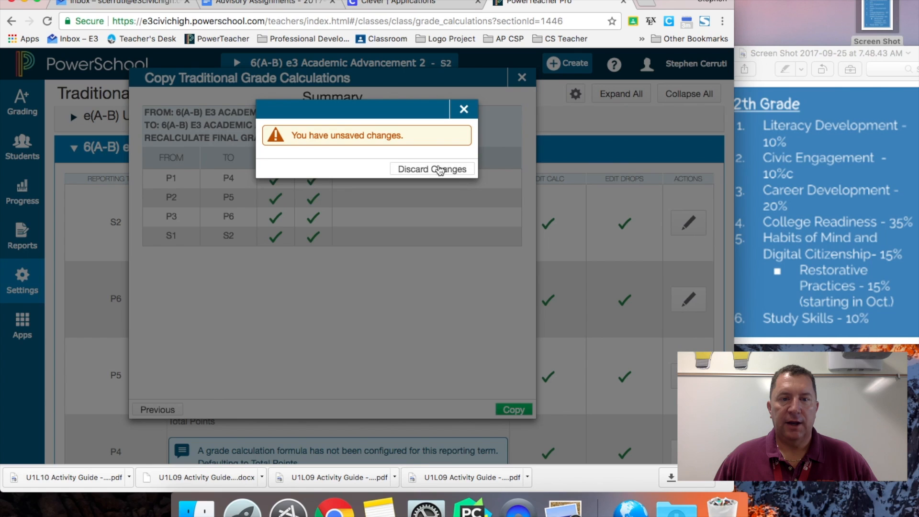
{"action": "left_click", "coordinate": [436, 200]}
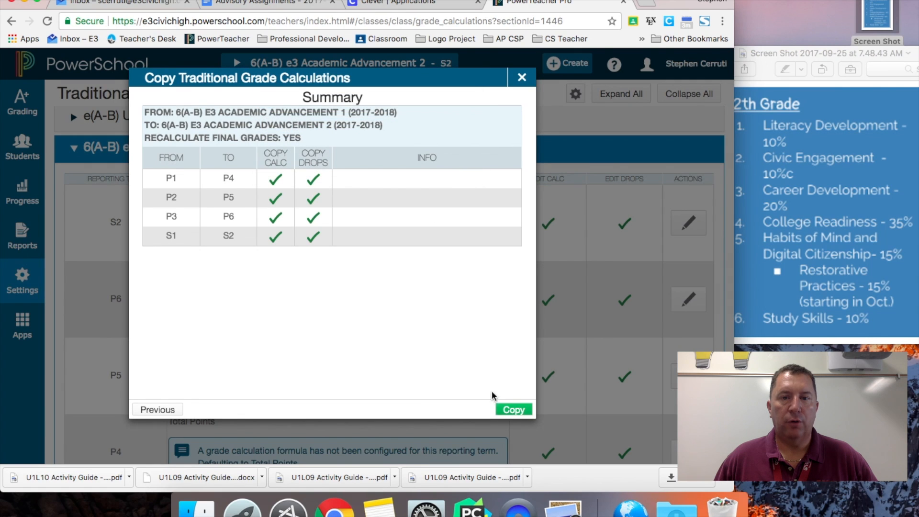
{"action": "left_click", "coordinate": [509, 410]}
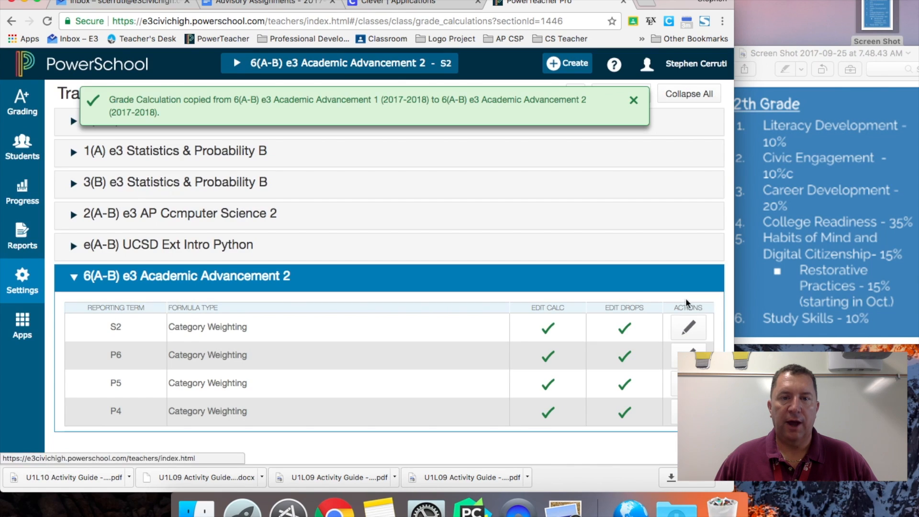
{"action": "left_click", "coordinate": [689, 328]}
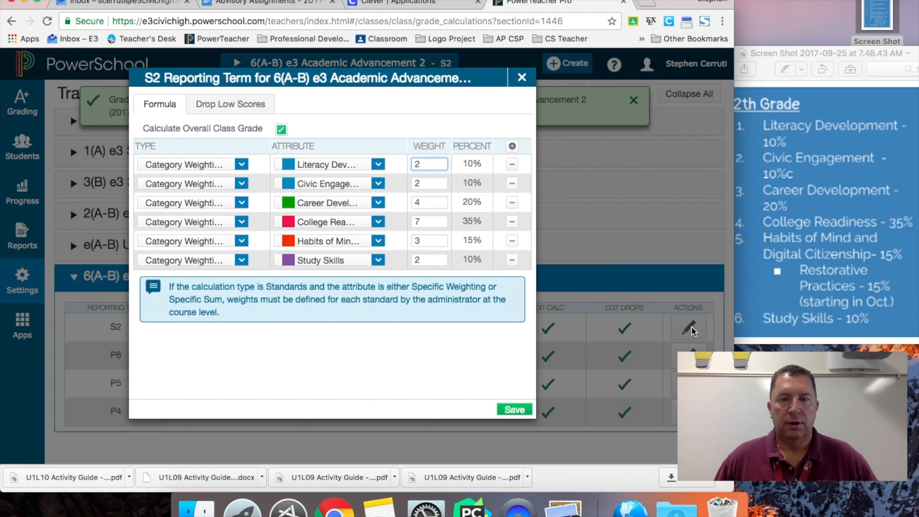
{"action": "left_click", "coordinate": [522, 78]}
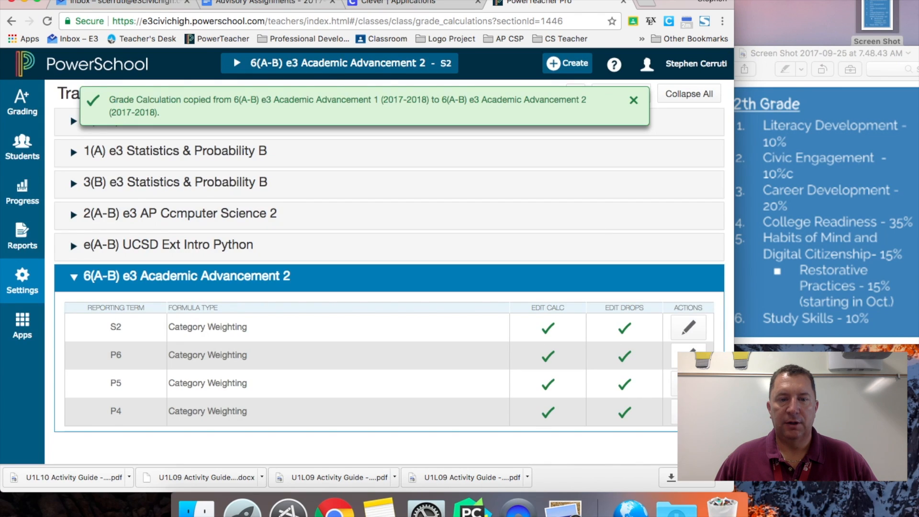
{"action": "left_click", "coordinate": [689, 356]}
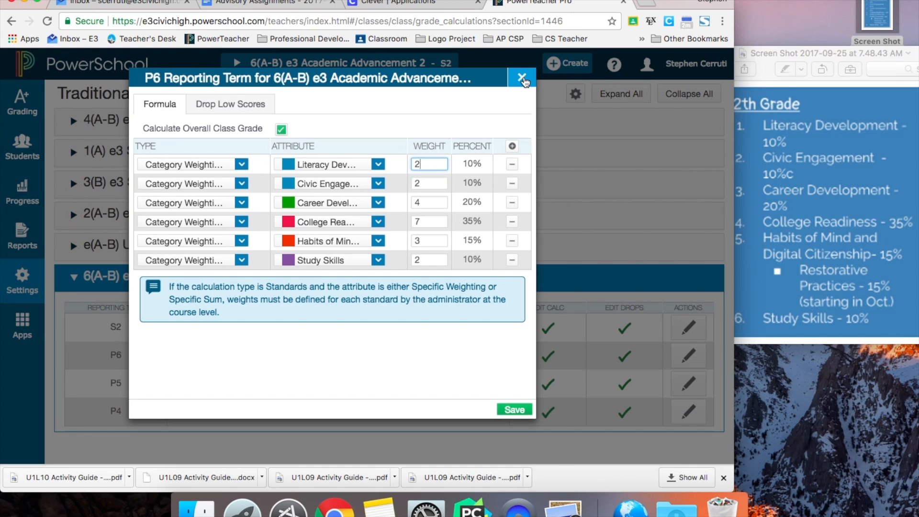
{"action": "left_click", "coordinate": [523, 79]}
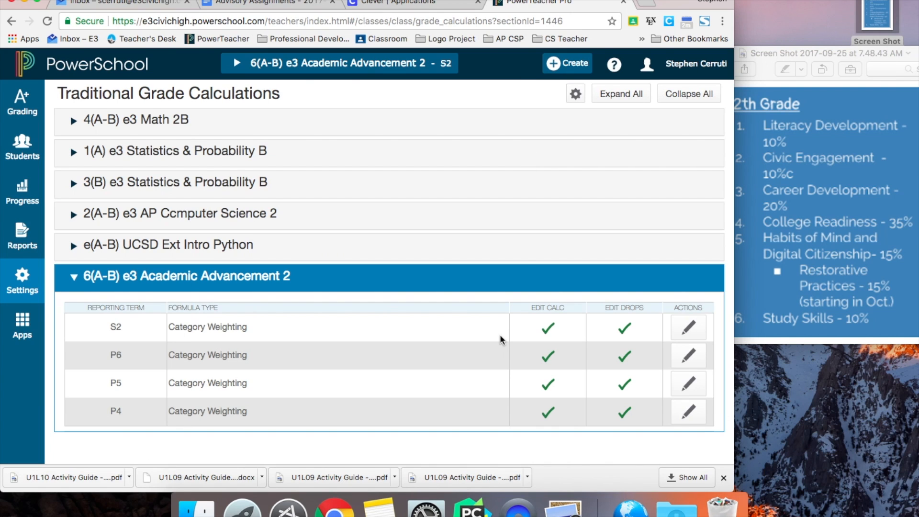